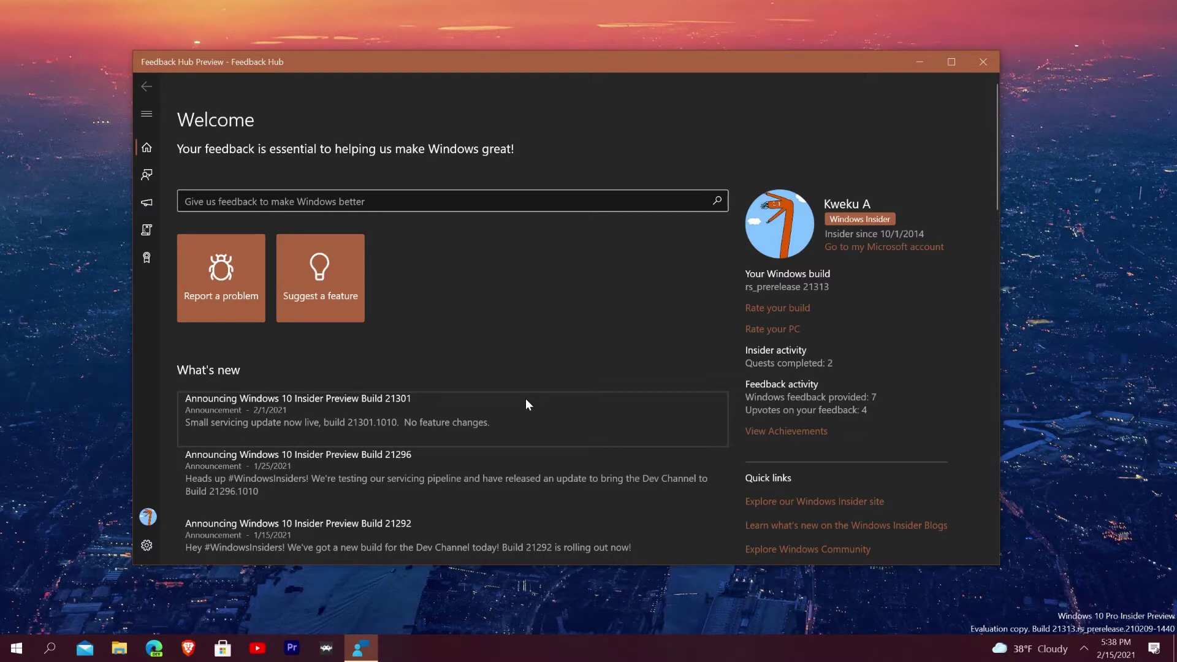
Read the Build 21301 announcement, return to the home page and look through the What's new feed.
left_click(525, 398)
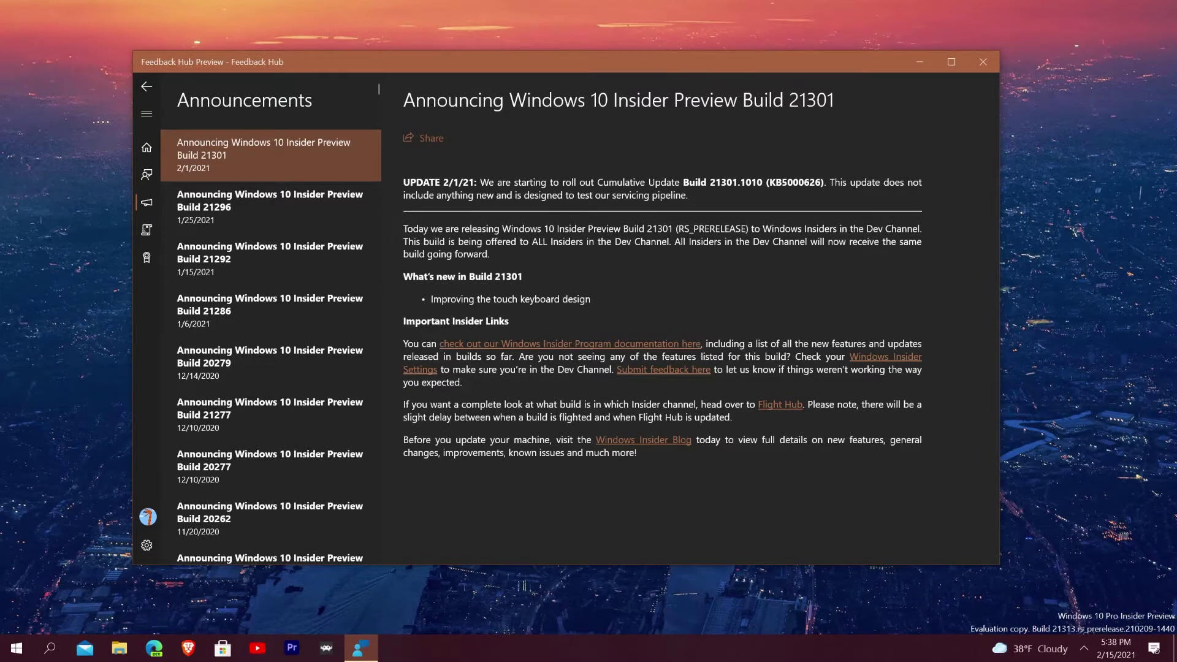
left_click(146, 86)
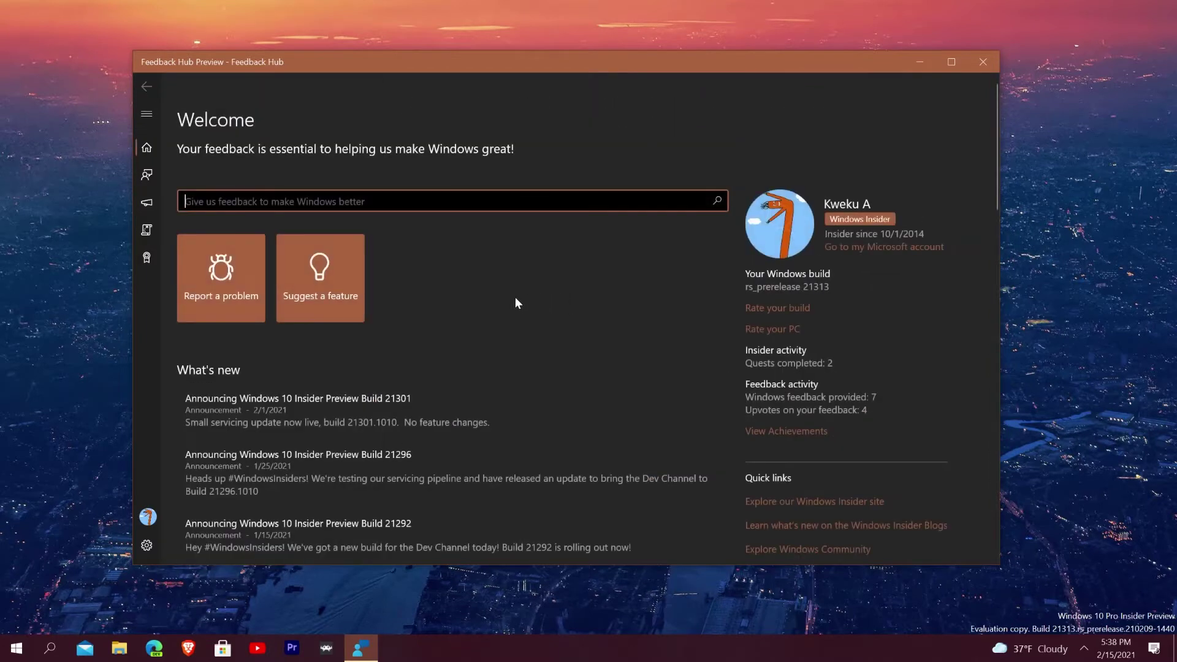
scroll(490, 317, "down", 5)
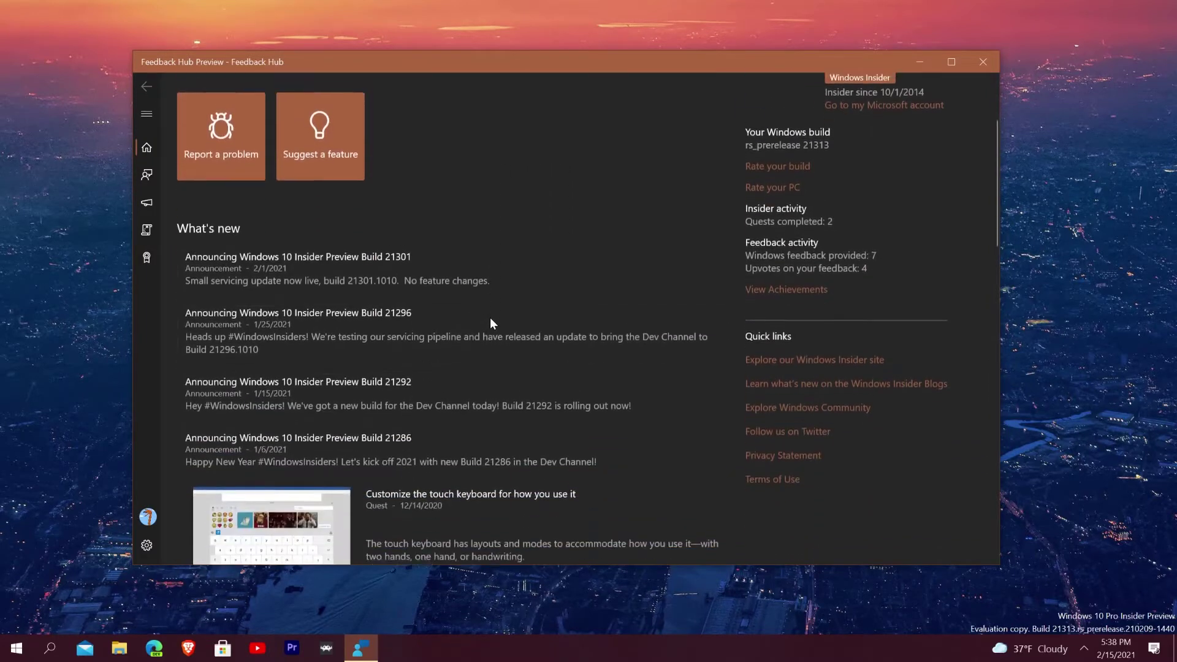
scroll(429, 307, "down", 3)
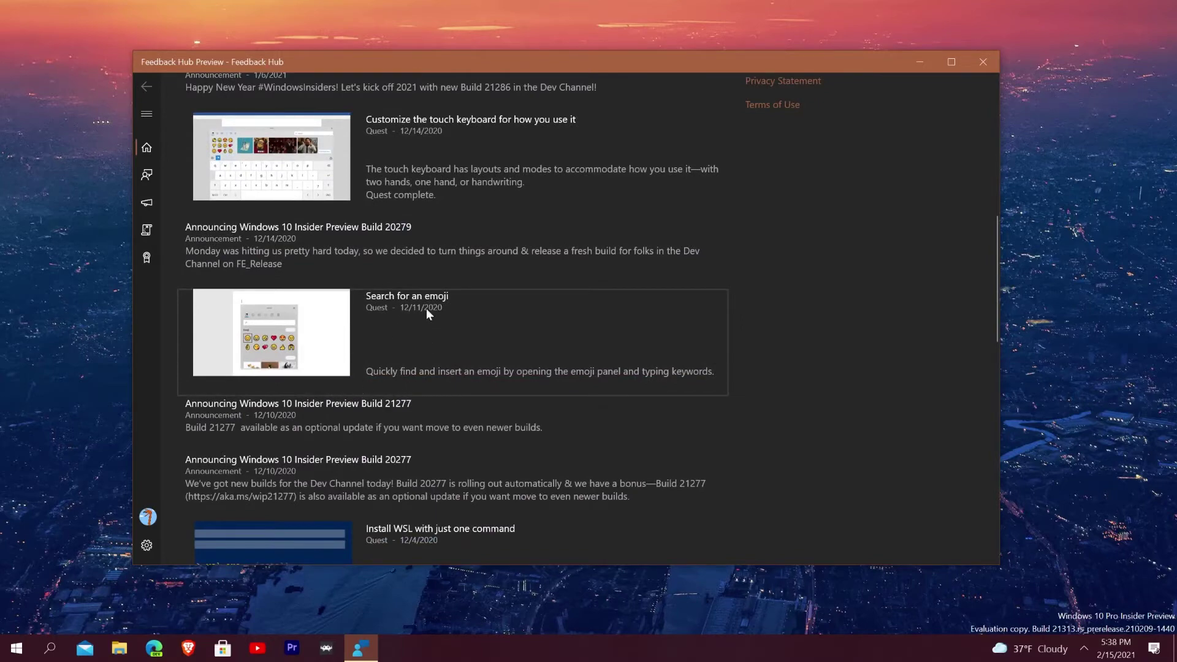
scroll(403, 334, "down", 3)
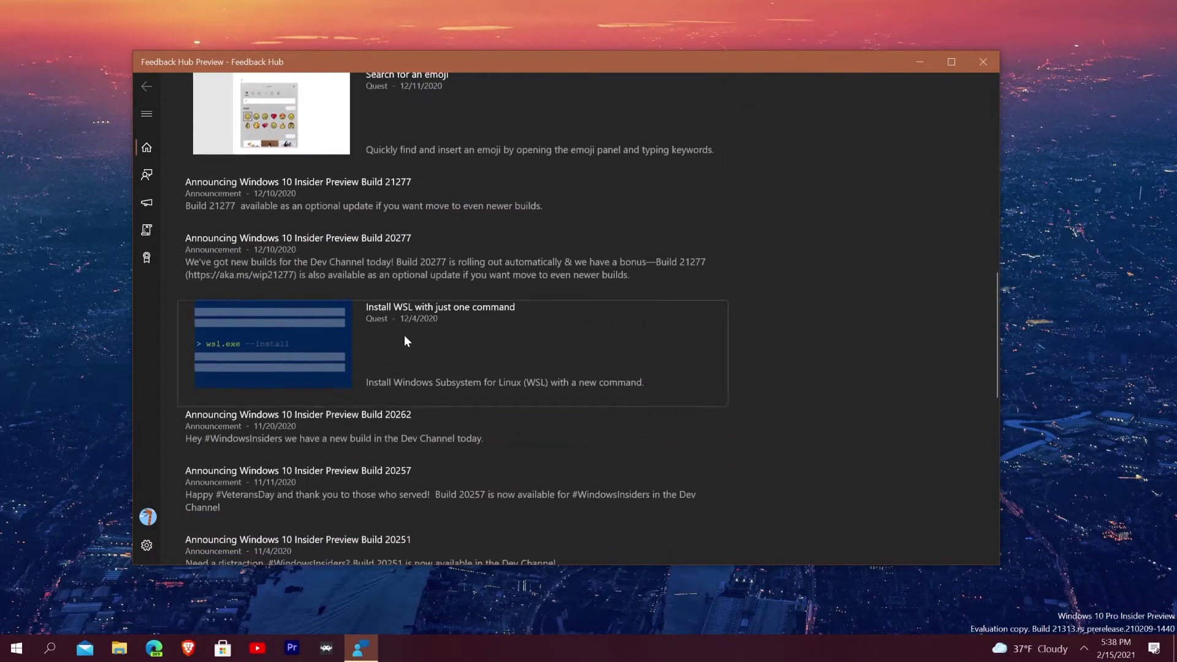
scroll(405, 336, "down", 8)
scroll(745, 412, "up", 13)
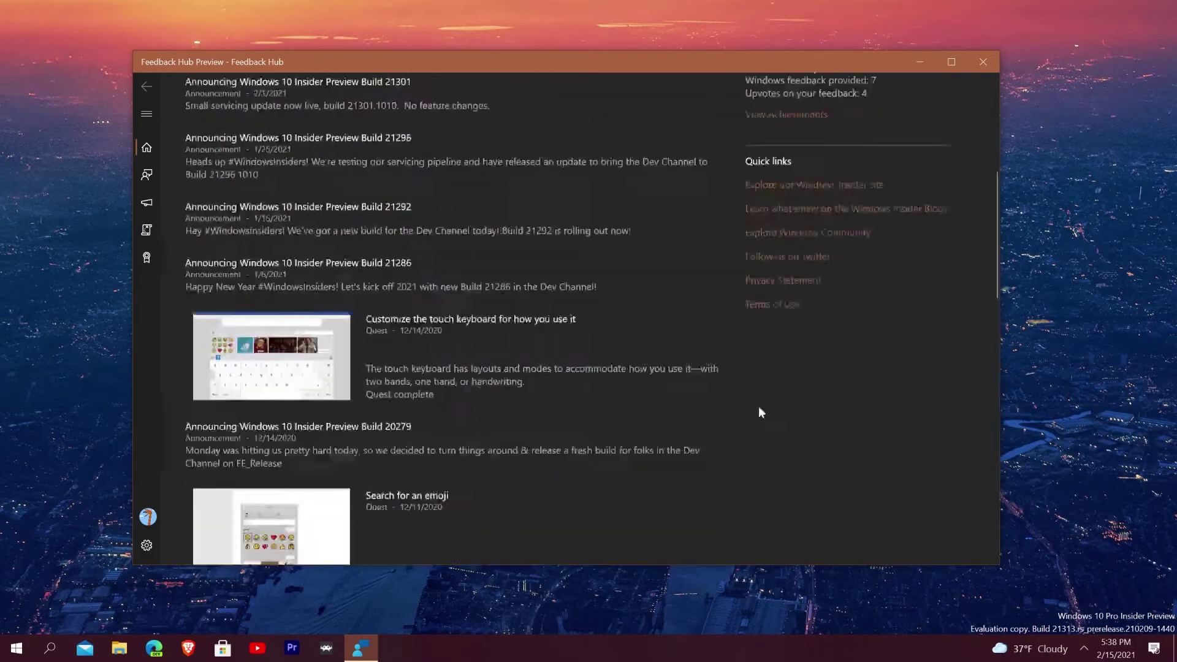
scroll(752, 410, "up", 6)
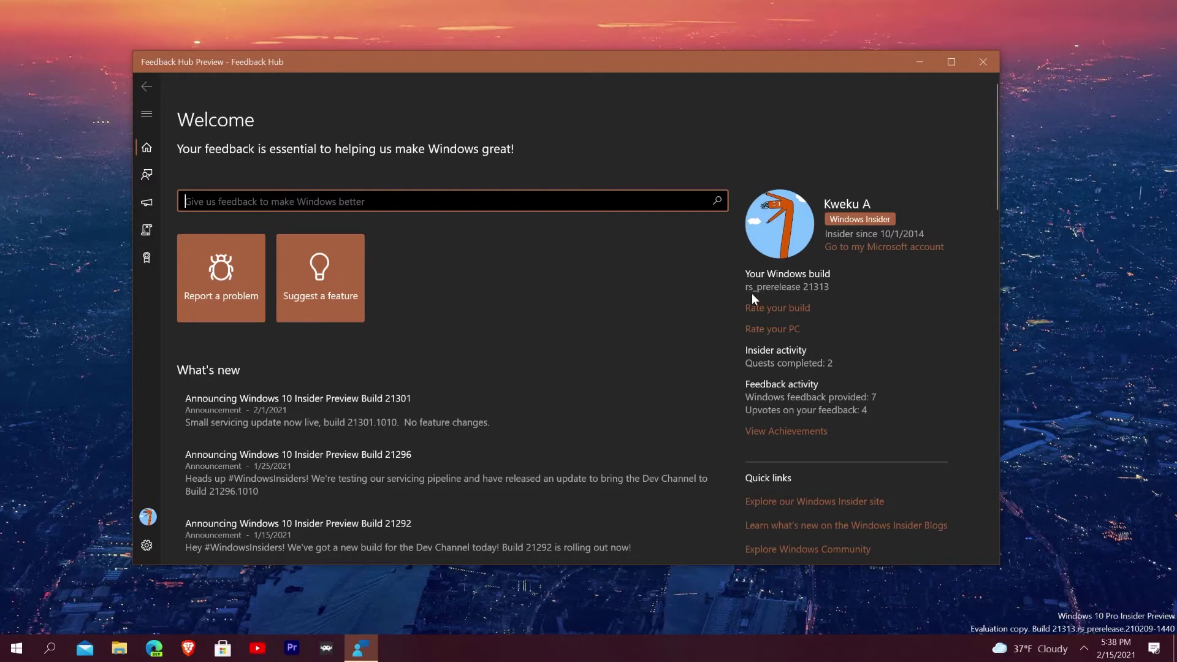
View the rating questions for the Windows build and for the PC, leaving each one unanswered.
left_click(799, 310)
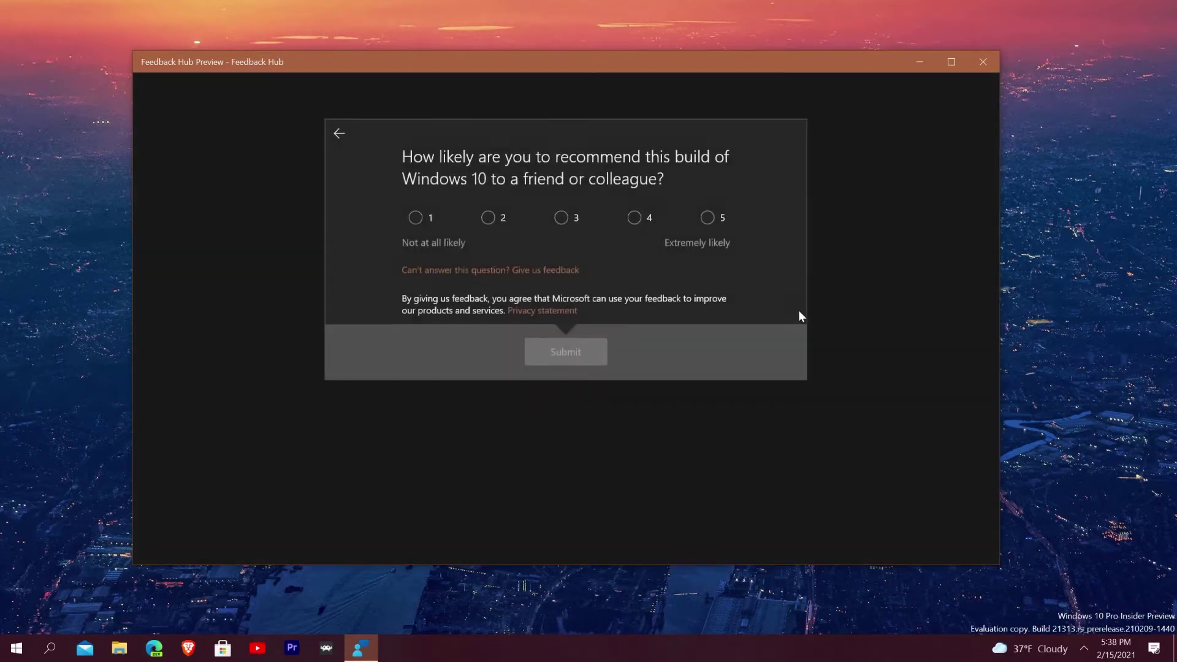
left_click(339, 132)
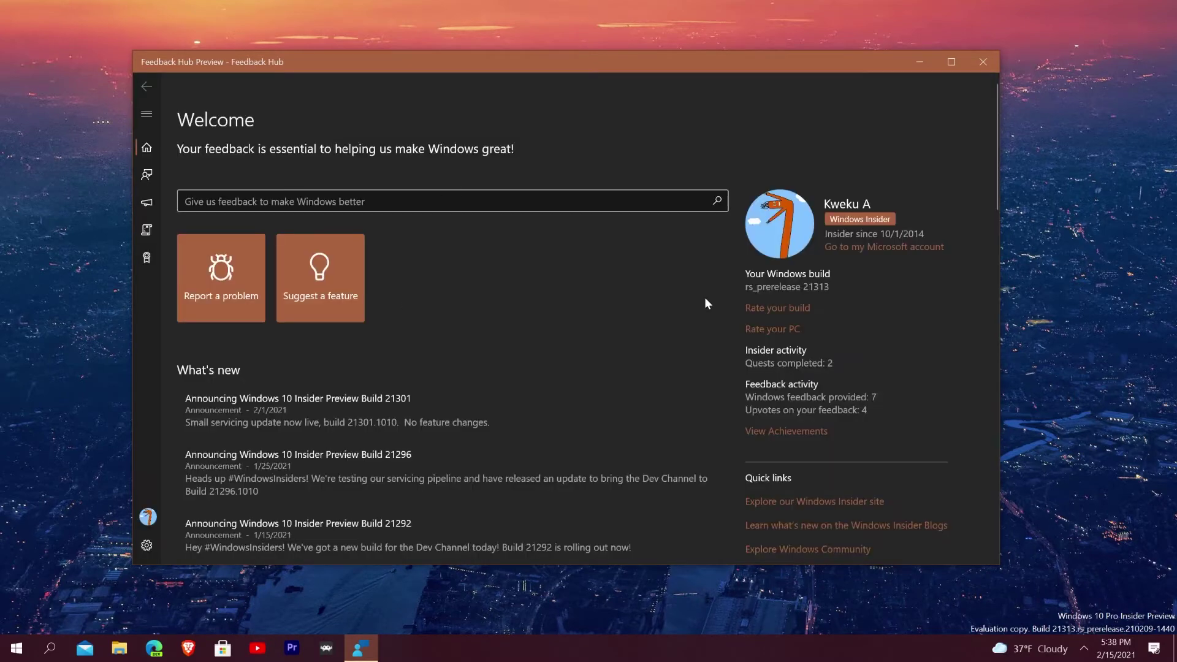
left_click(762, 327)
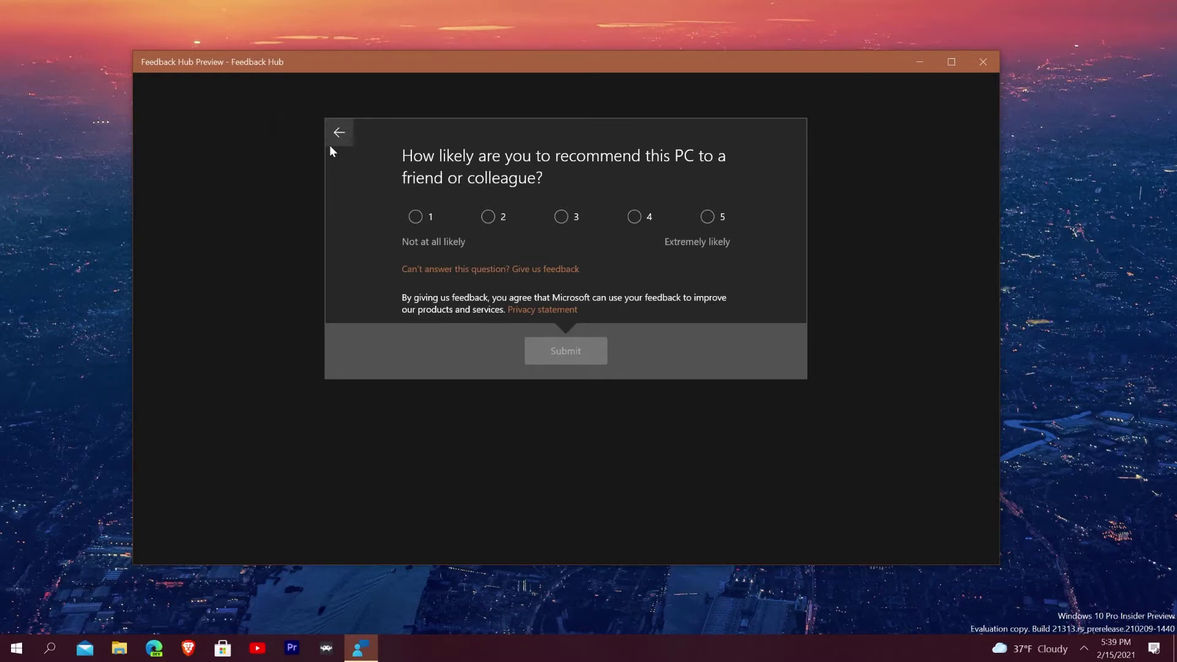
left_click(331, 146)
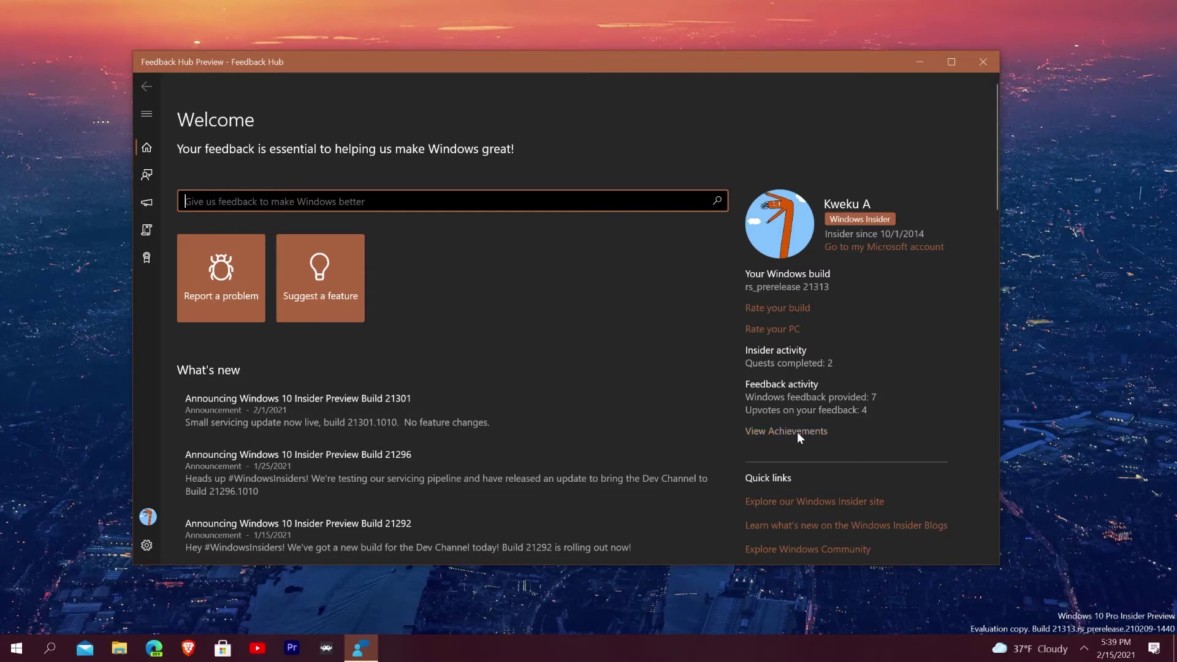
Look over the quick links on the home page and open the Windows Insider achievements.
scroll(795, 430, "down", 2)
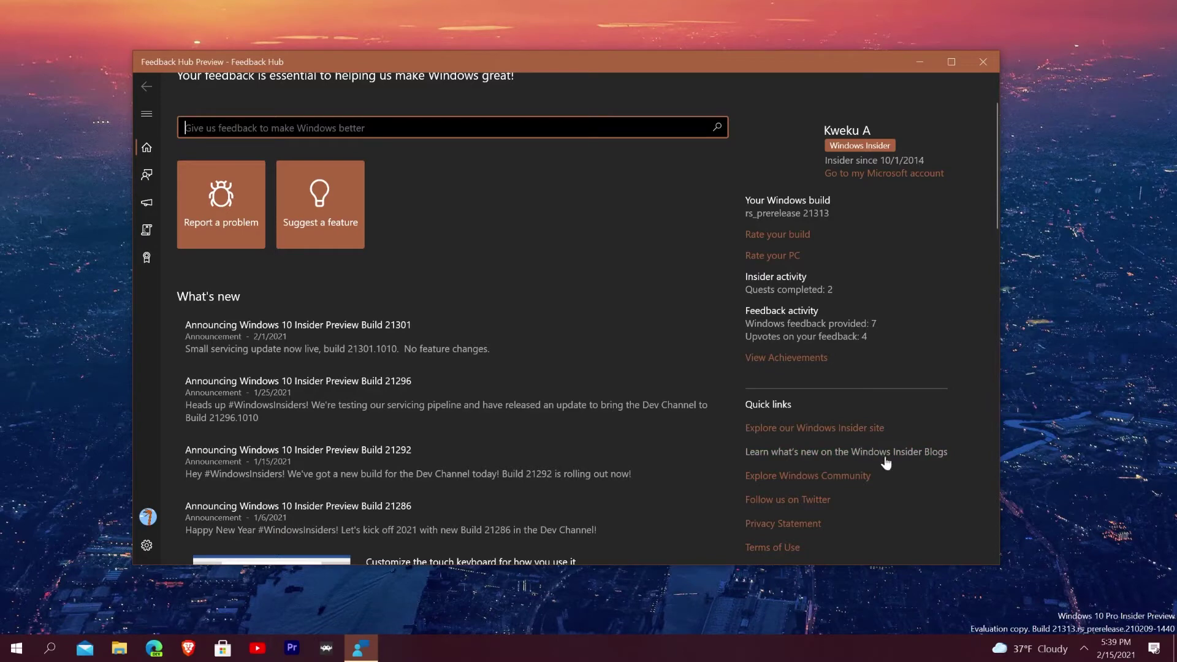
scroll(887, 450, "down", 5)
scroll(881, 447, "up", 7)
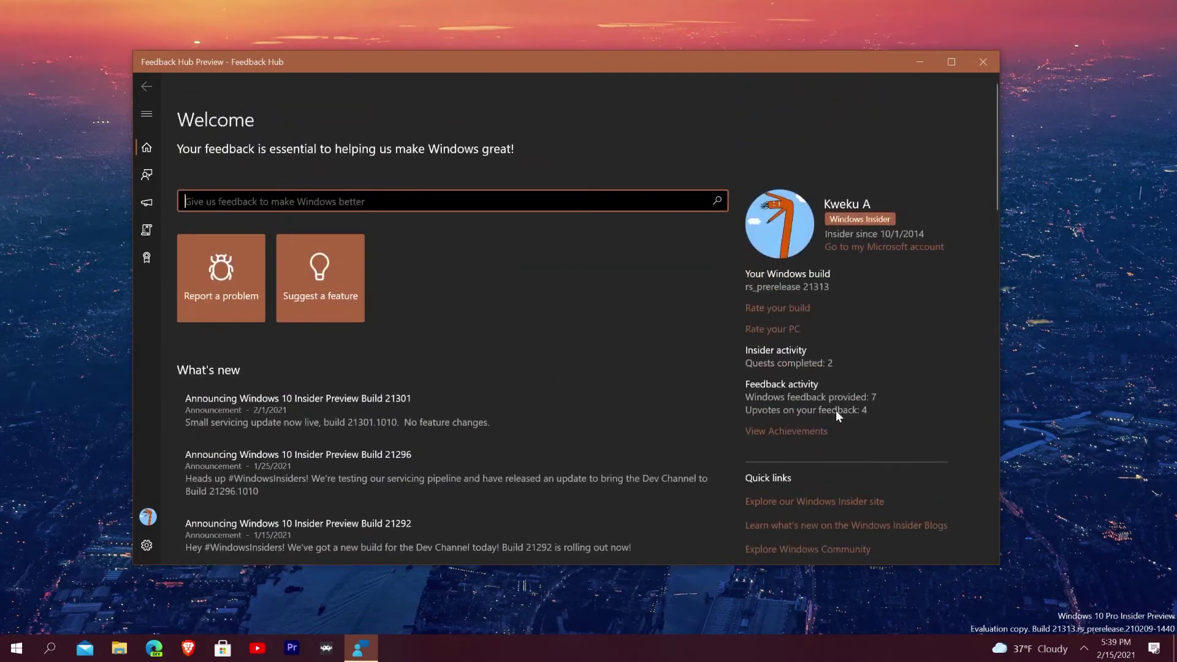
left_click(807, 430)
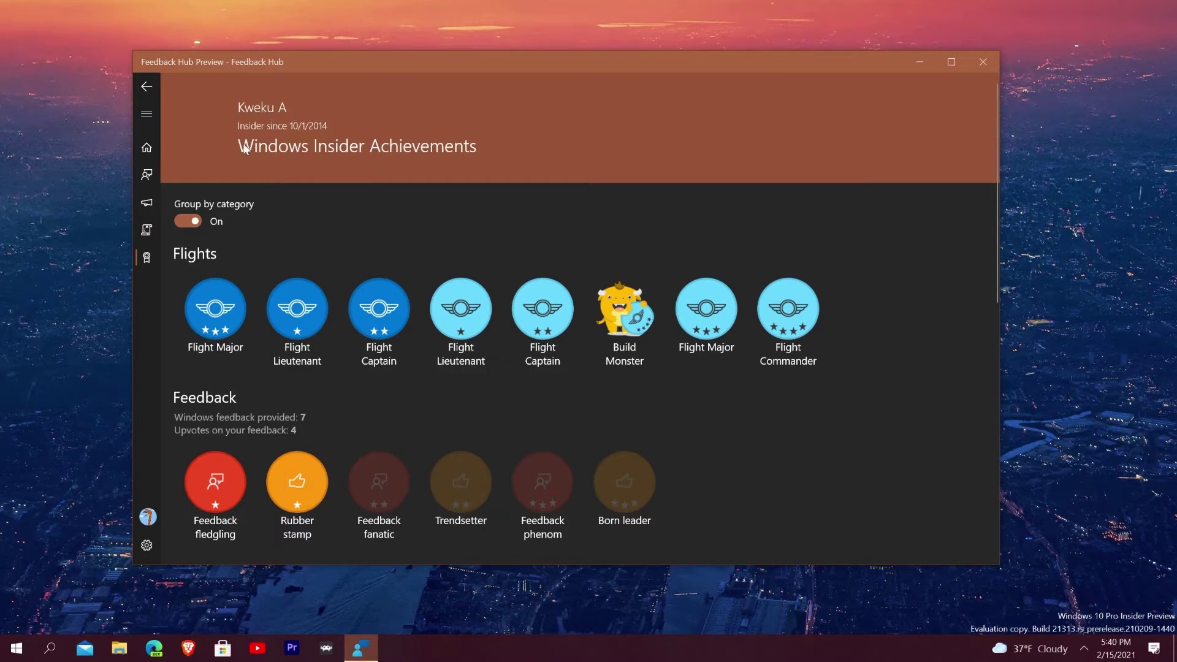
Turn the achievements' grouping by category off and back on.
scroll(428, 171, "down", 2)
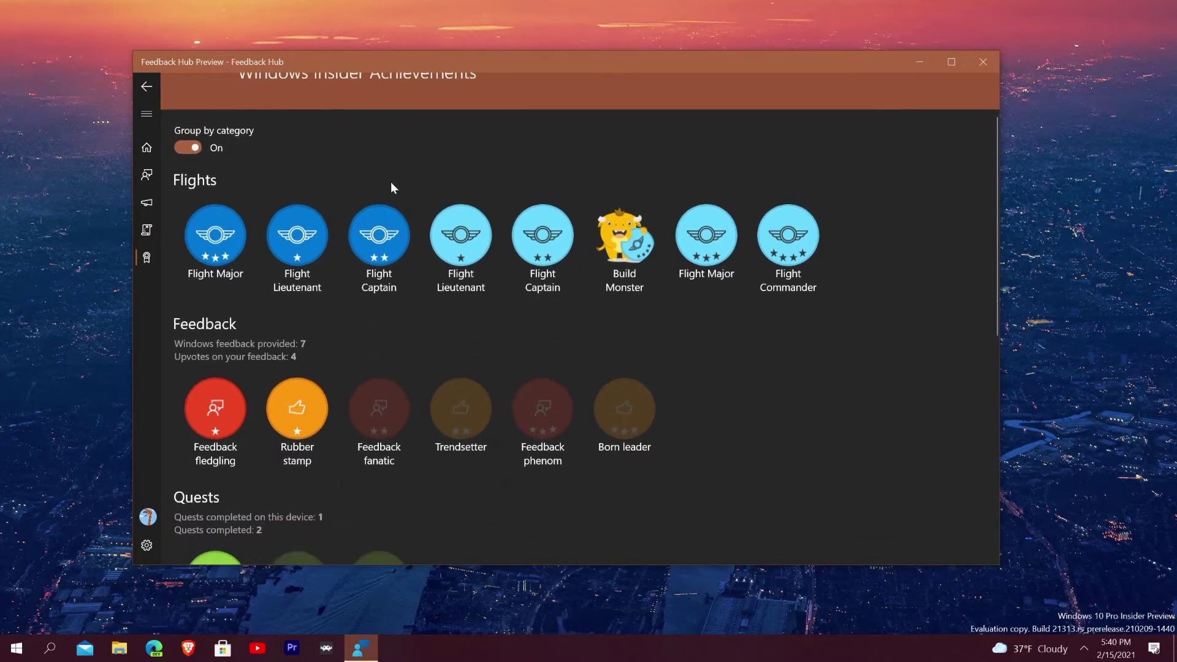
scroll(249, 105, "up", 1)
left_click(192, 150)
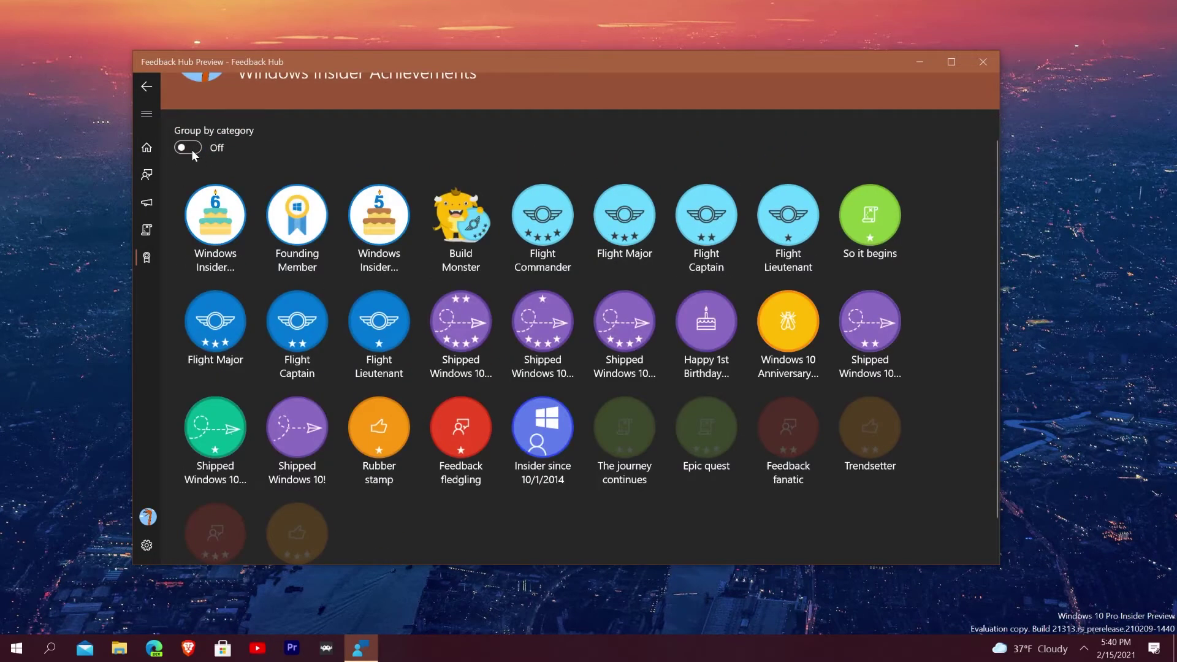
left_click(191, 150)
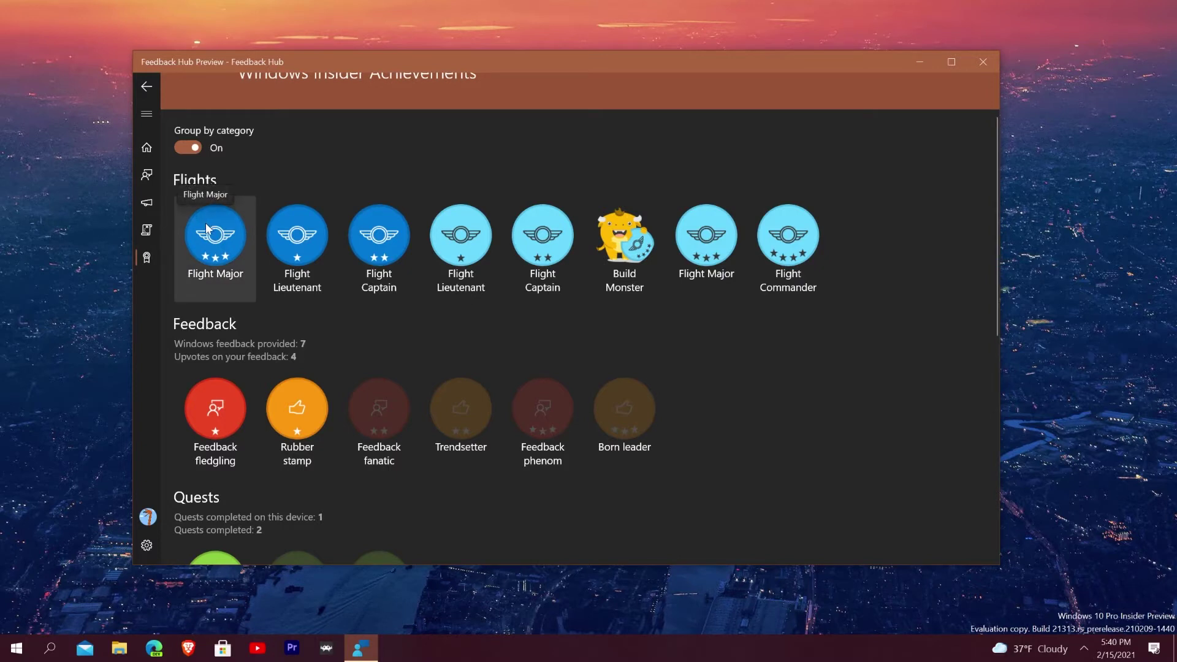
View the details of the Flight Major, Build Monster, Feedback fanatic, Trendsetter, Feedback phenom and Born leader badges.
left_click(242, 228)
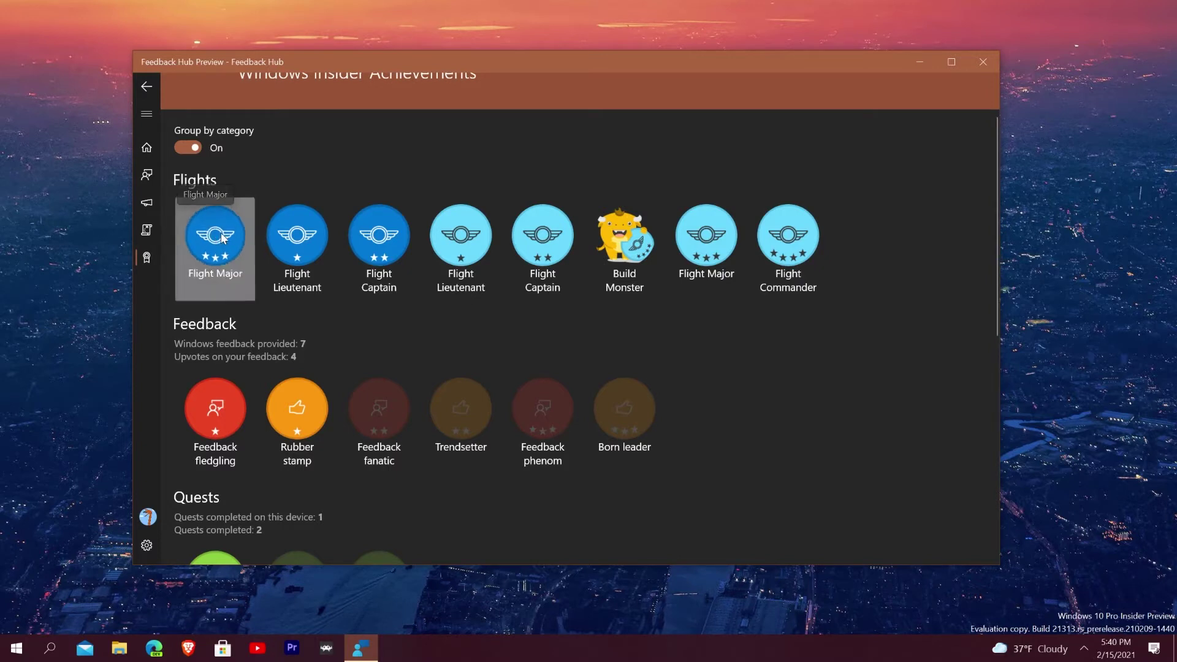
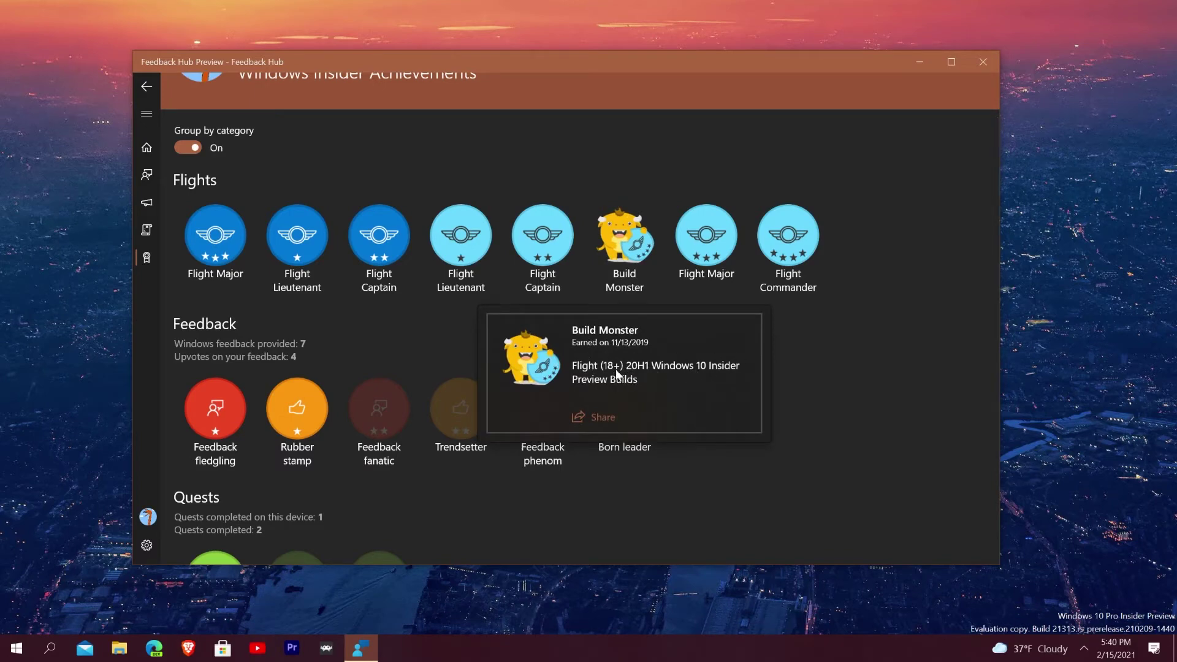
left_click(819, 354)
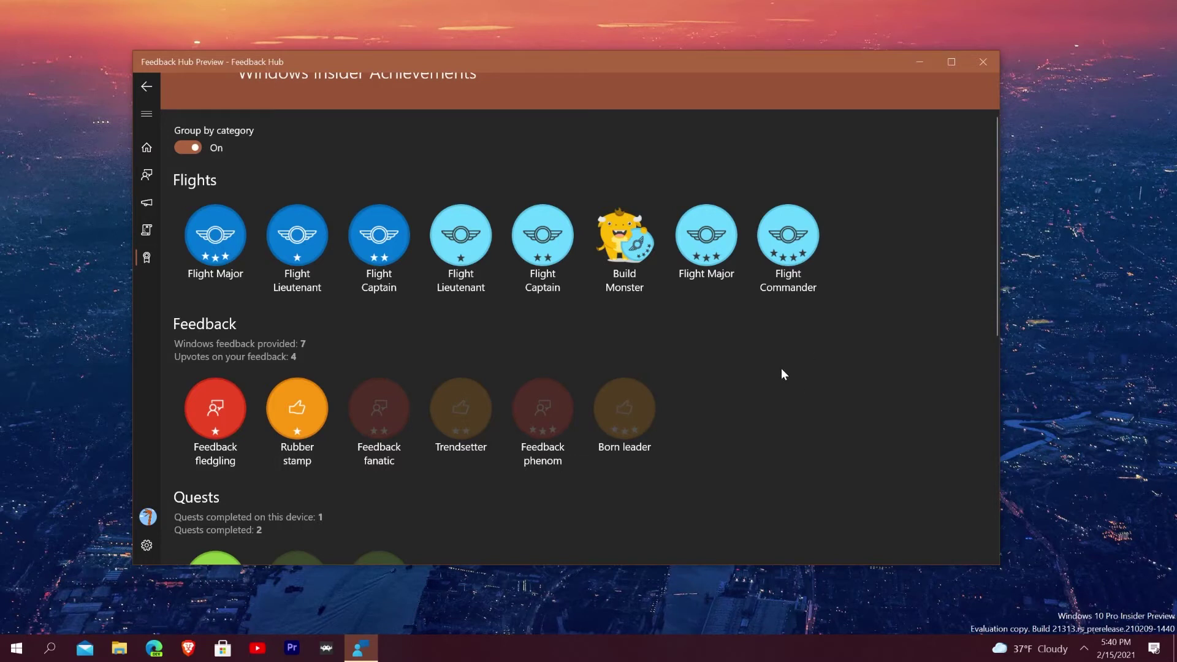
scroll(773, 367, "down", 3)
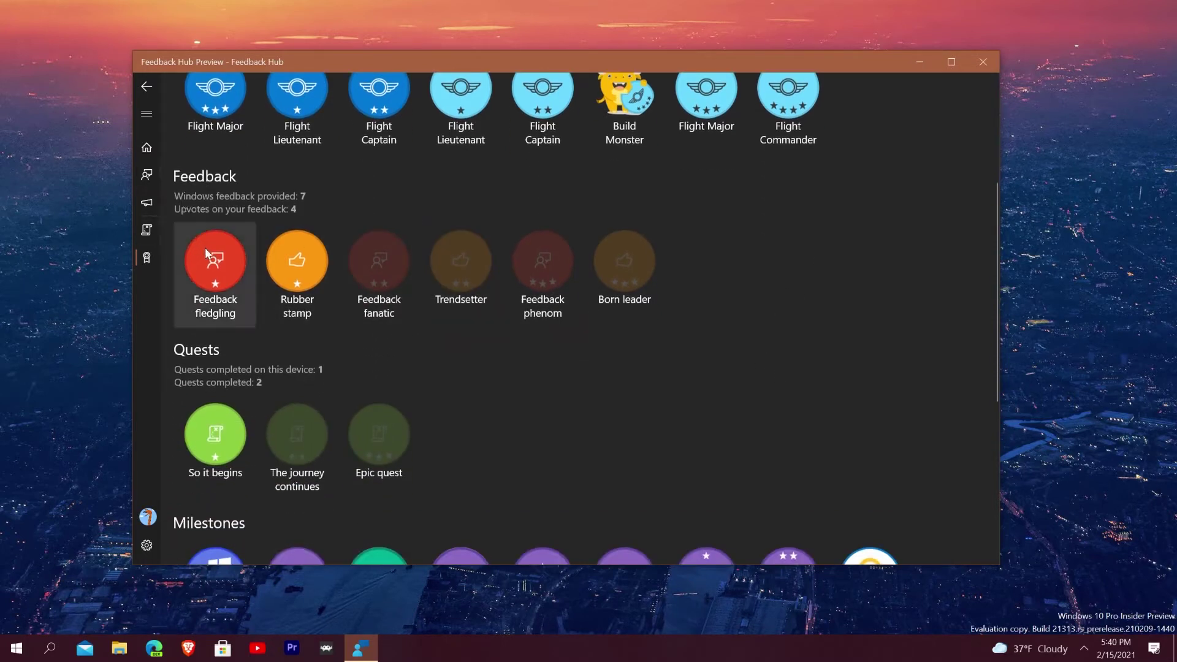
left_click(385, 247)
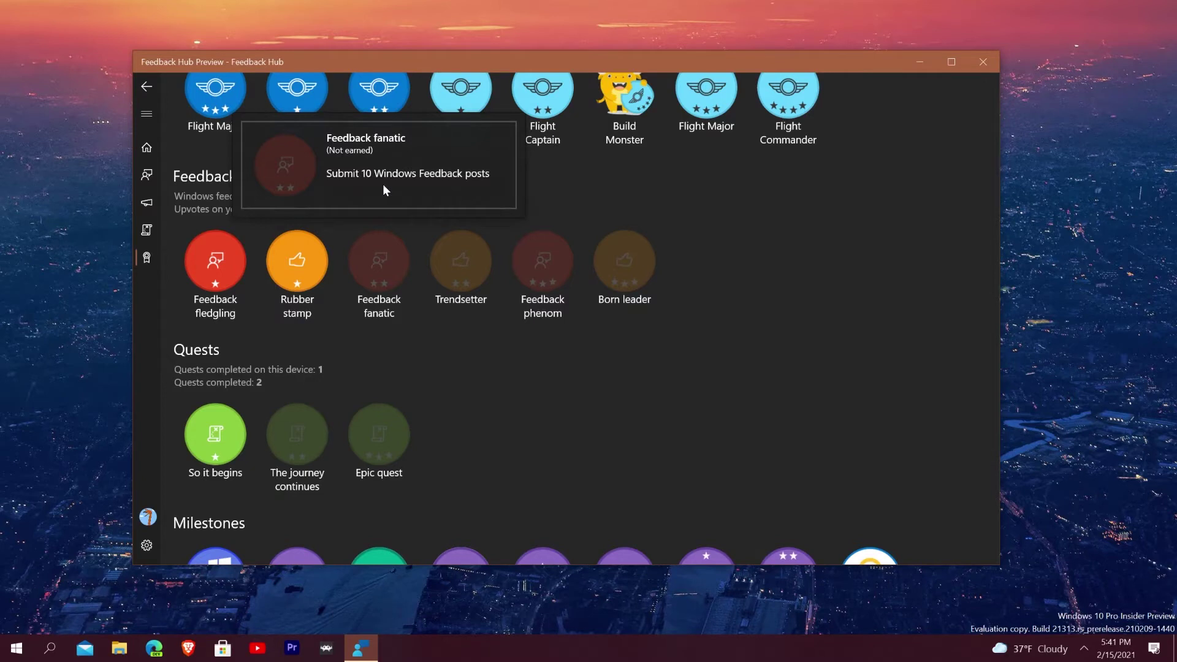
left_click(450, 288)
left_click(450, 278)
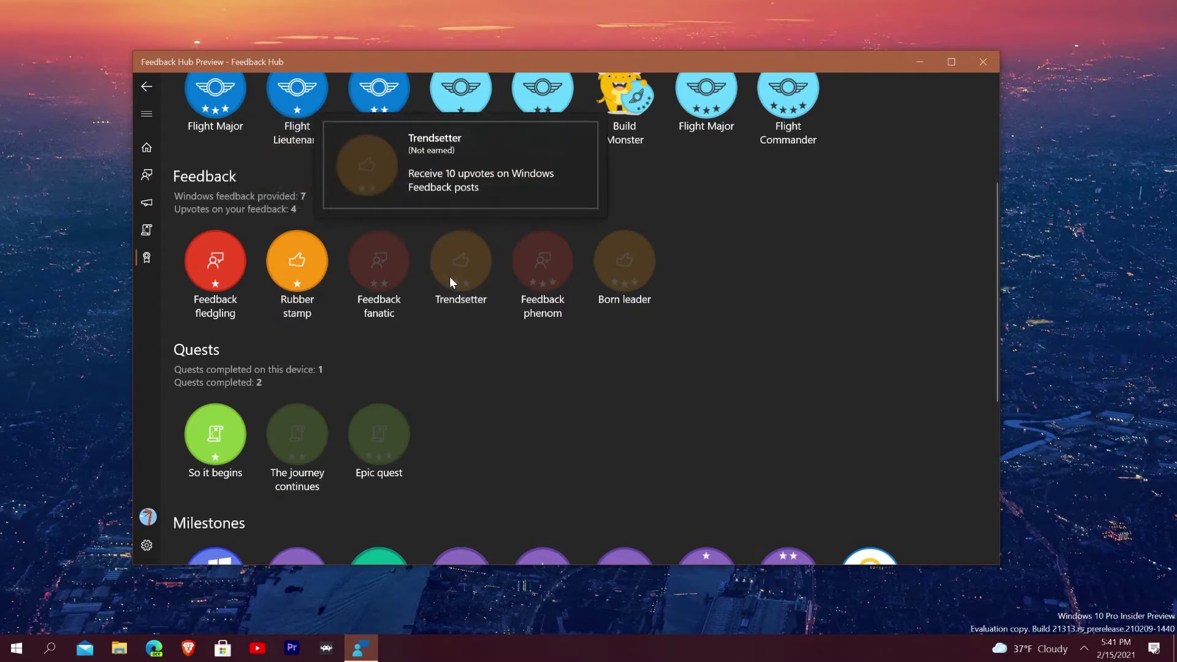
left_click(531, 272)
left_click(533, 273)
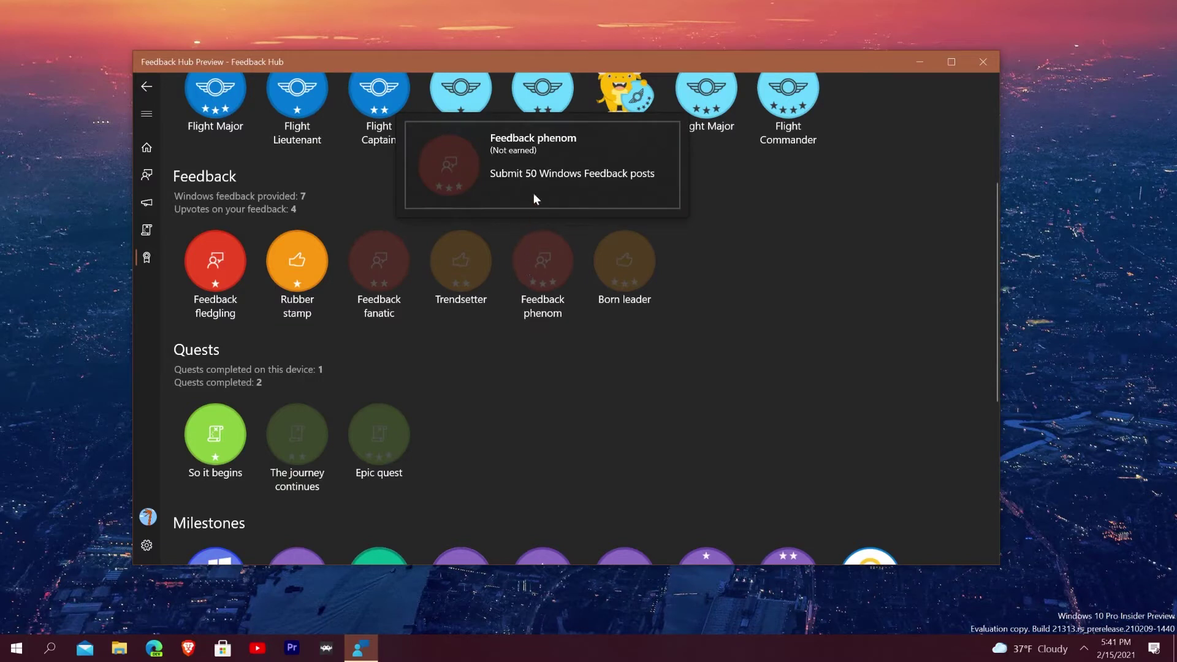
left_click(627, 281)
left_click(627, 281)
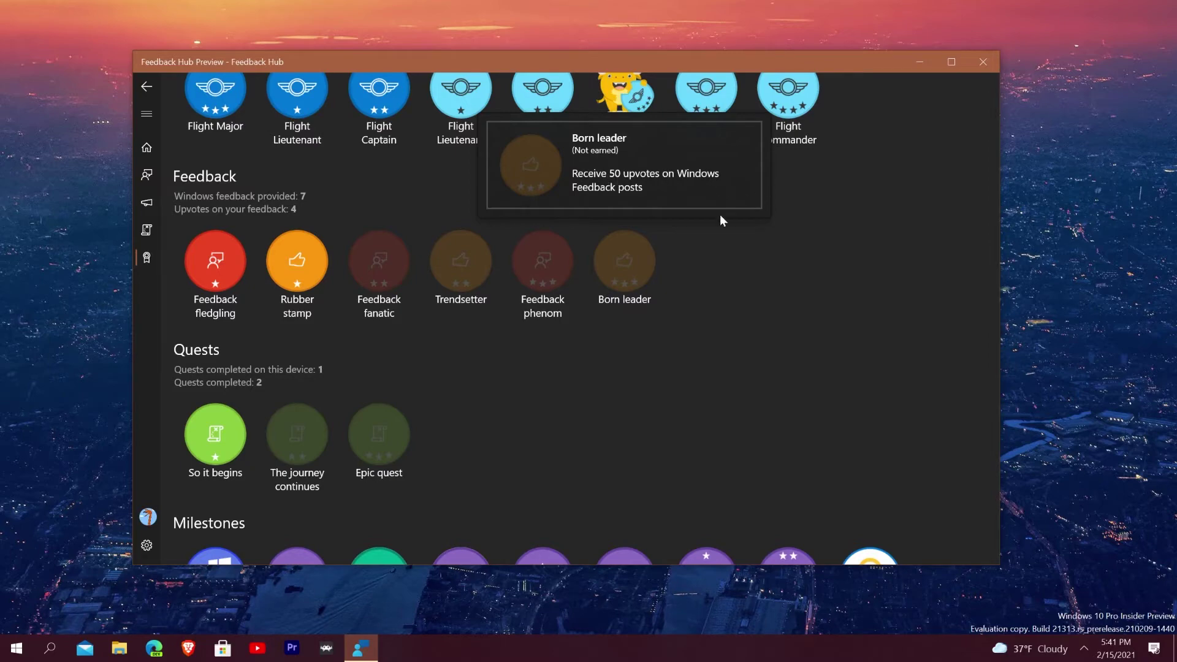
left_click(711, 386)
View the details of the Happy 1st Birthday and Founding Member milestones and the Windows 10 Anniversary engagement badge.
scroll(425, 351, "down", 5)
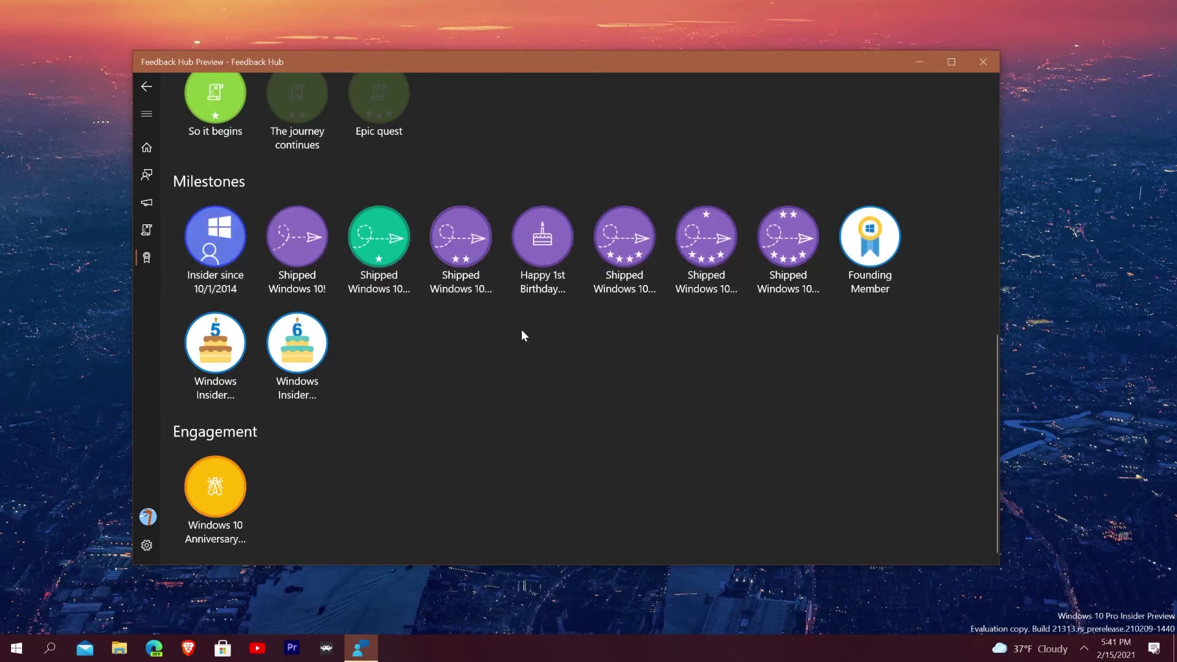
left_click(540, 284)
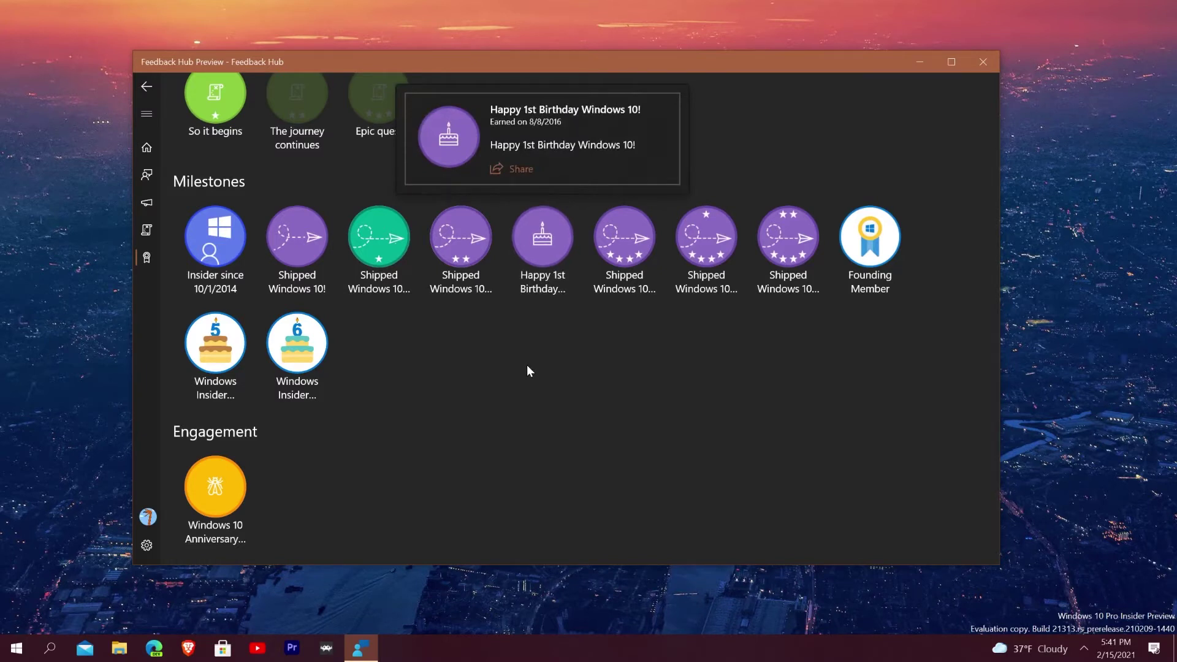
left_click(569, 328)
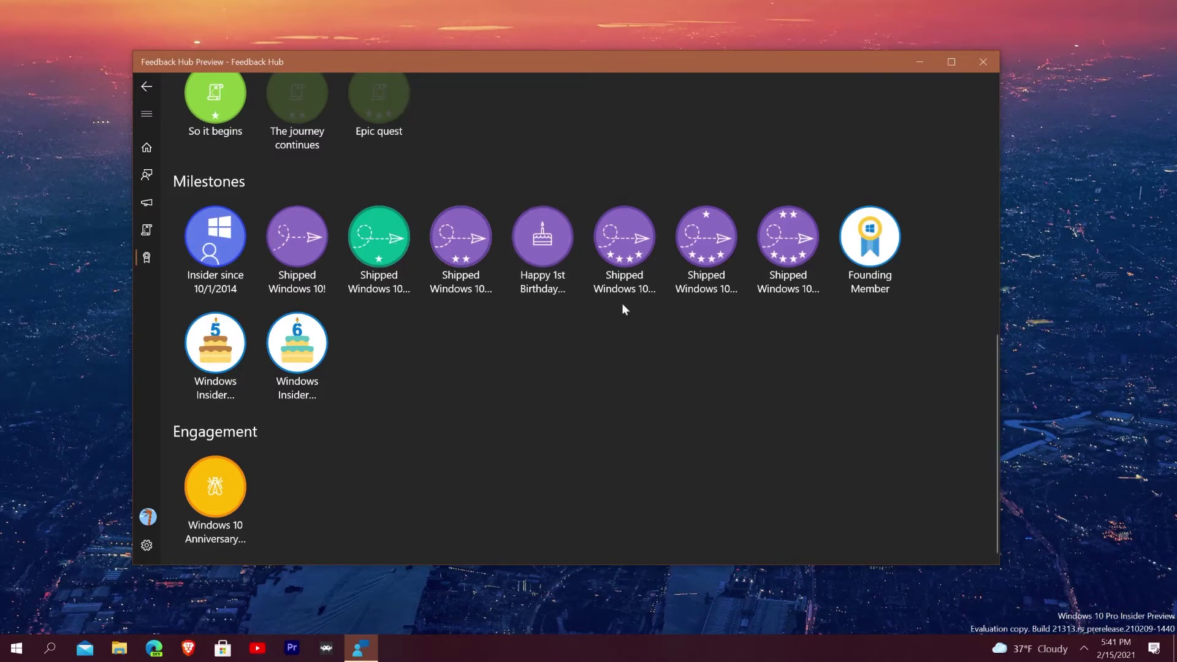
left_click(870, 245)
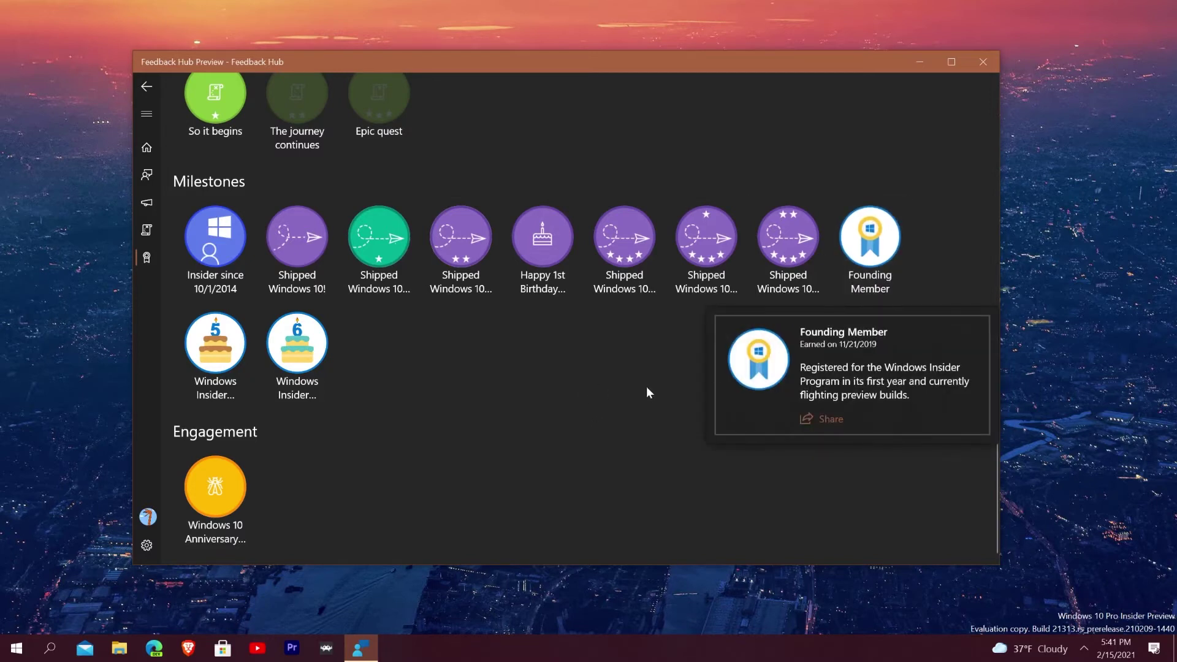
left_click(509, 401)
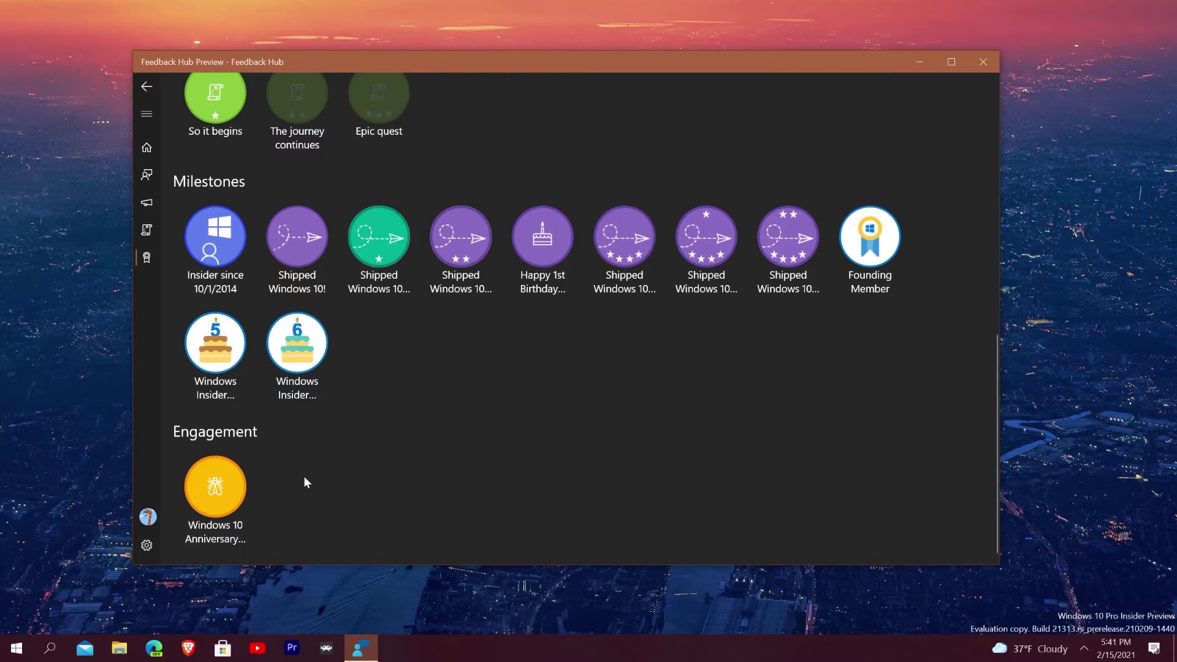
left_click(226, 490)
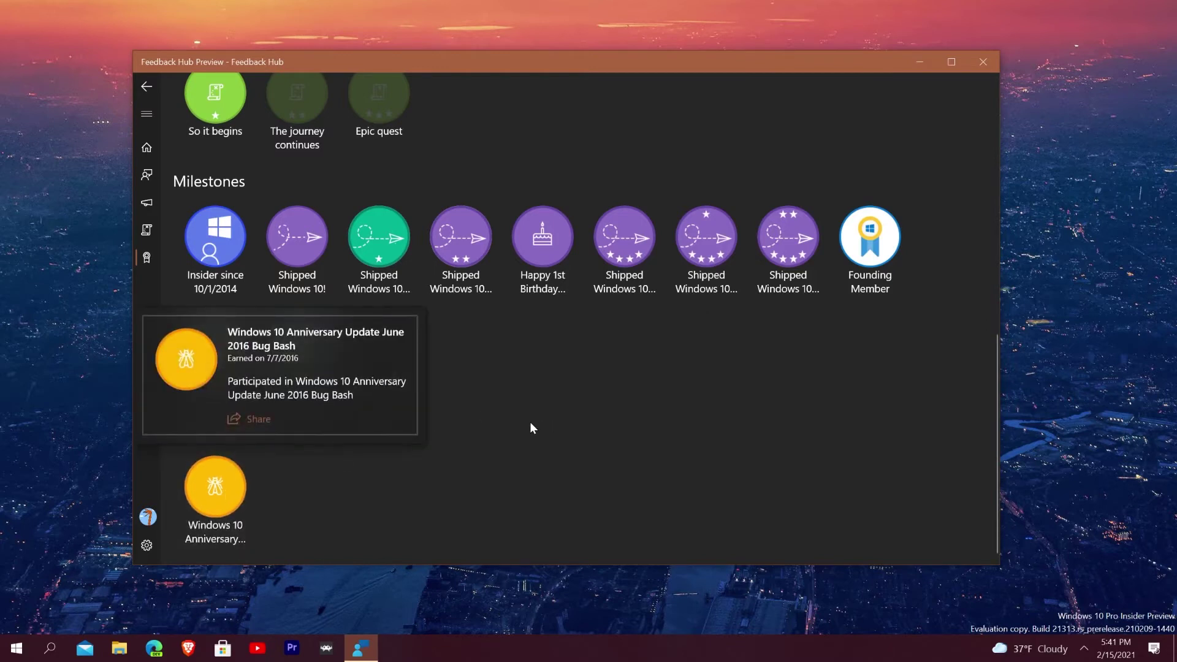
left_click(531, 422)
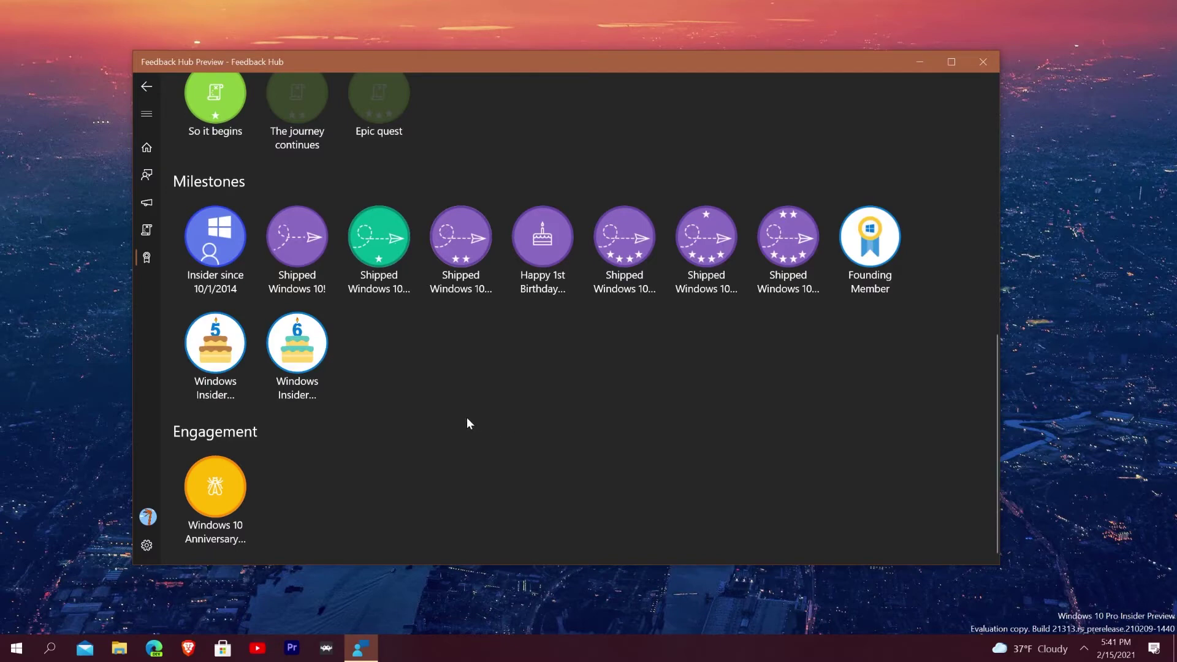
Open the list of all feedback and maximize the window.
scroll(417, 427, "up", 10)
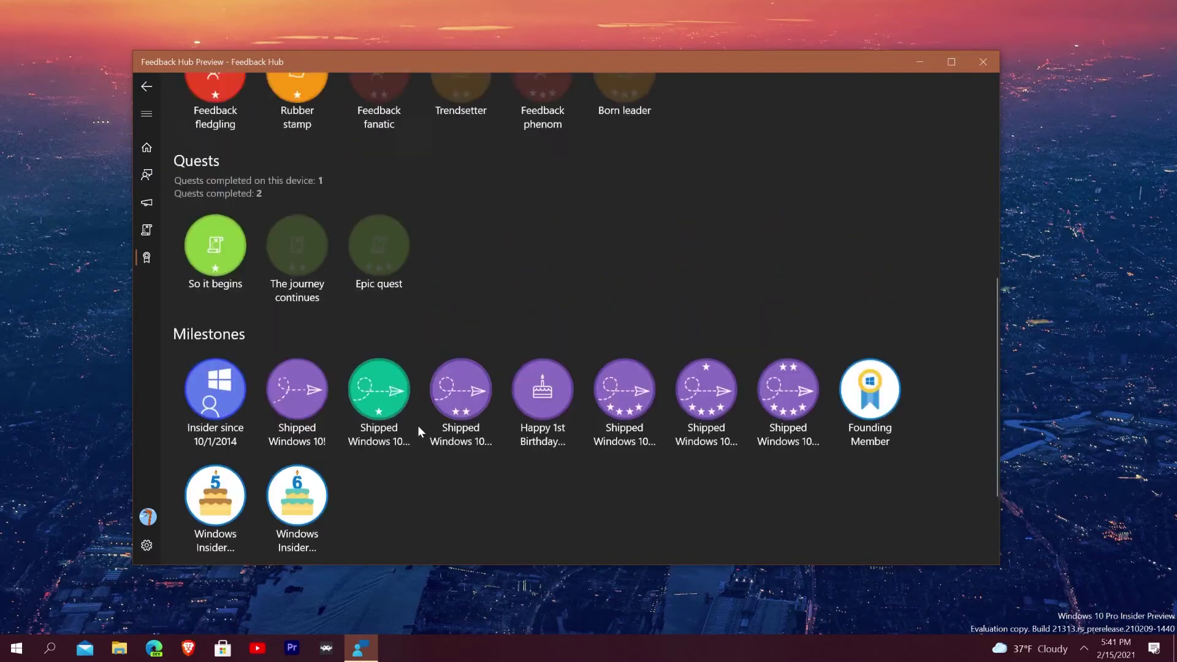
left_click(148, 175)
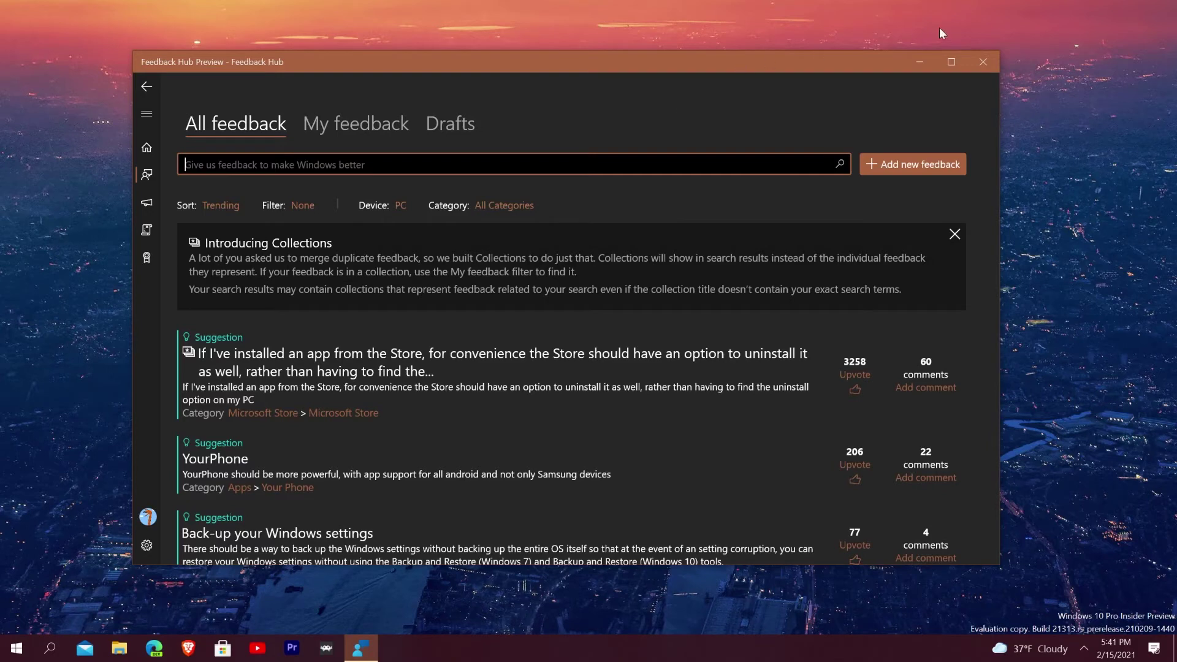
left_click(951, 61)
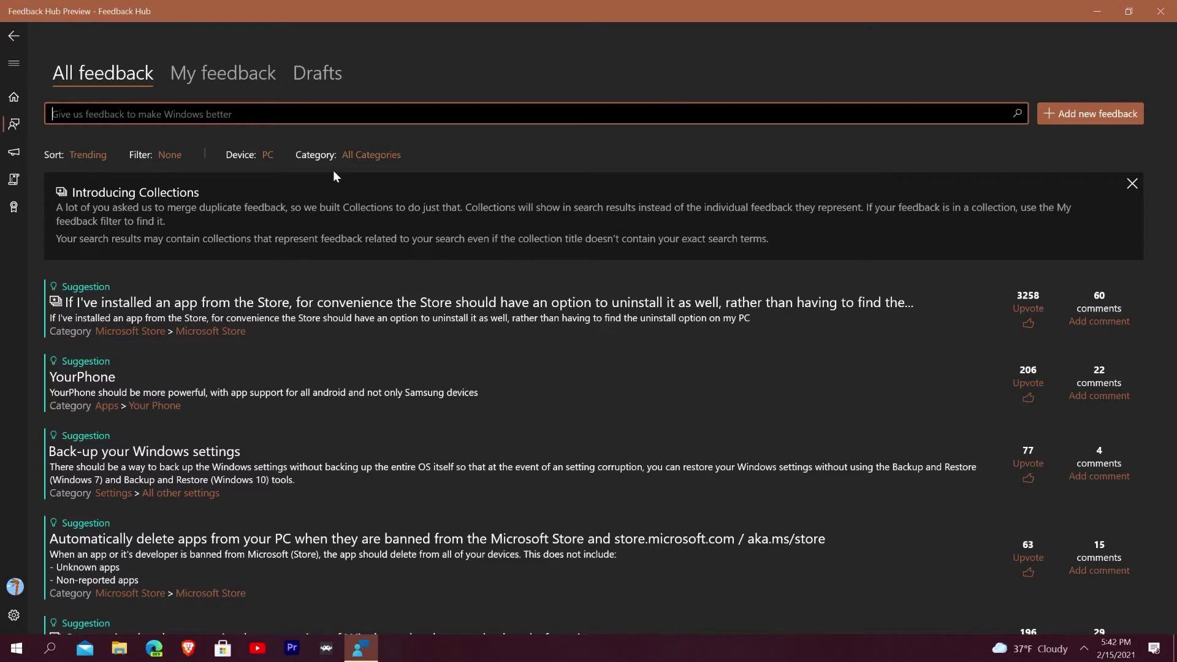
Look through the sort, filter, device and category options available for the list of all feedback.
left_click(81, 156)
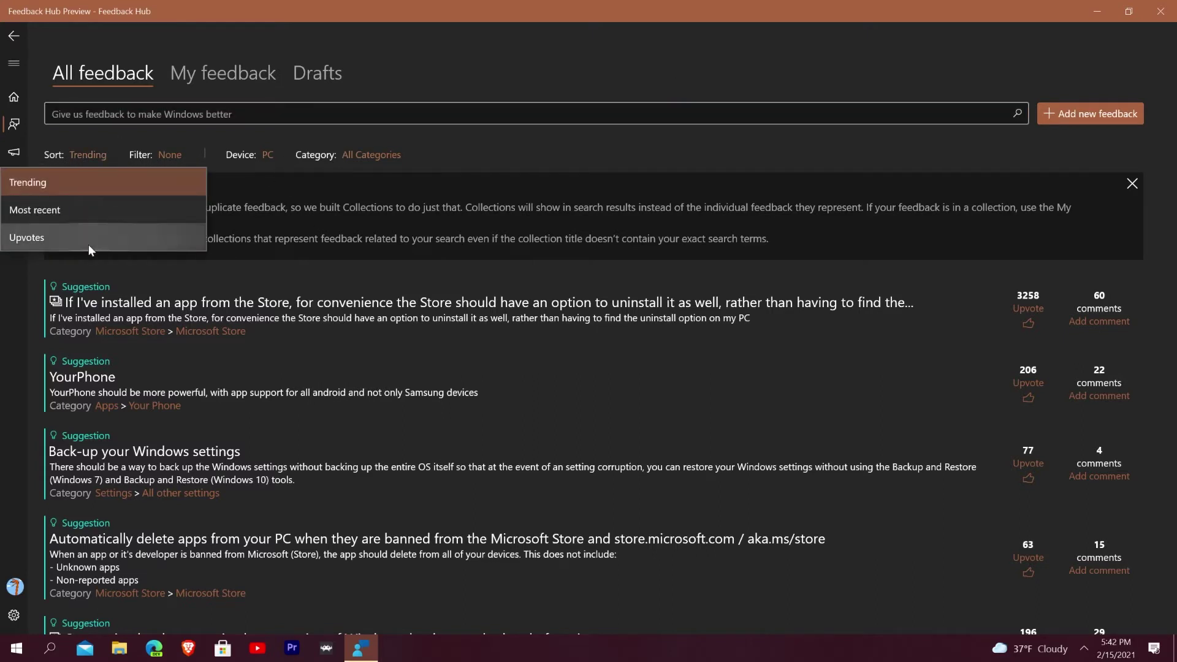
left_click(170, 154)
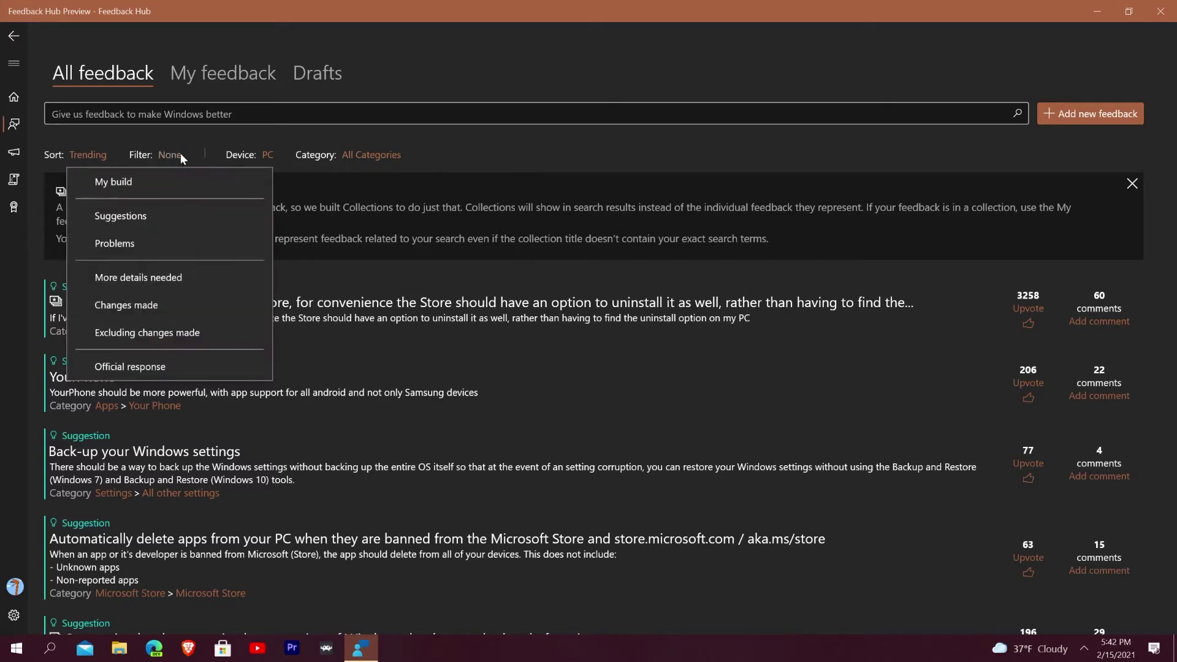
left_click(271, 153)
left_click(271, 153)
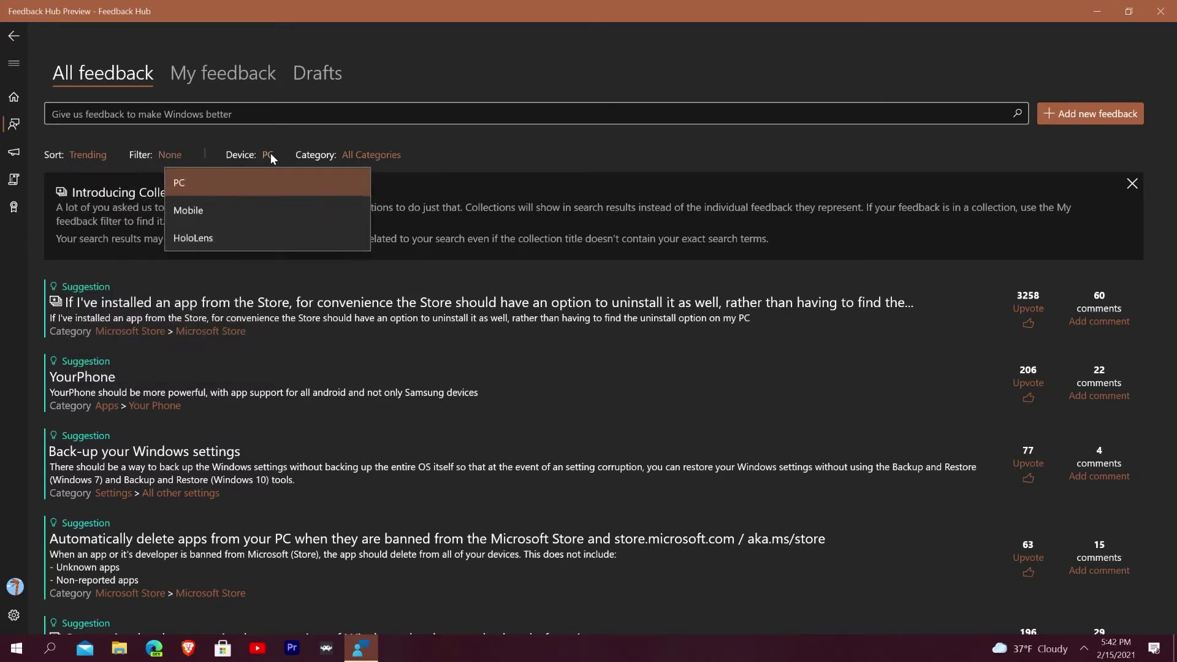
left_click(443, 147)
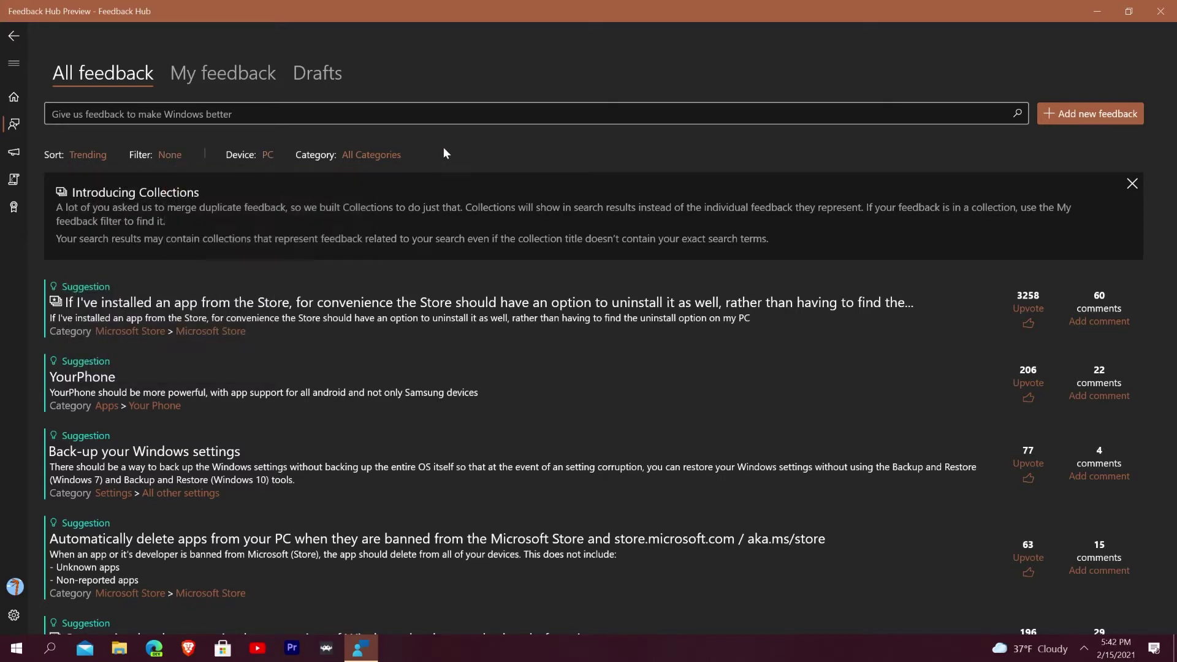
left_click(366, 156)
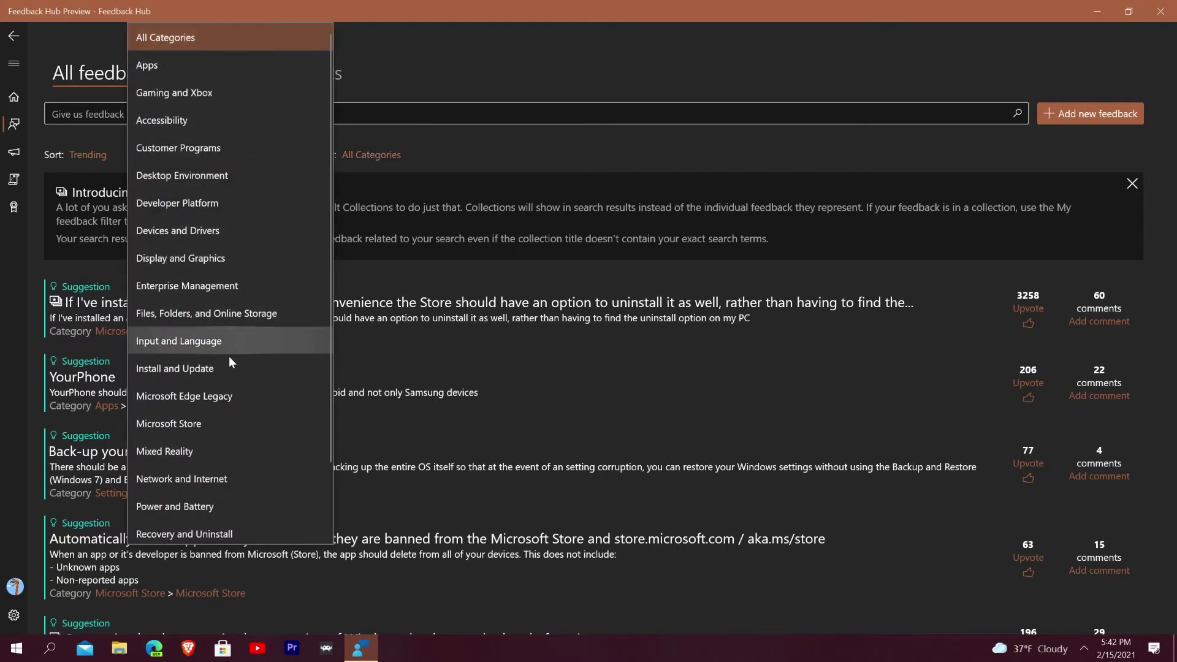
scroll(238, 406, "down", 2)
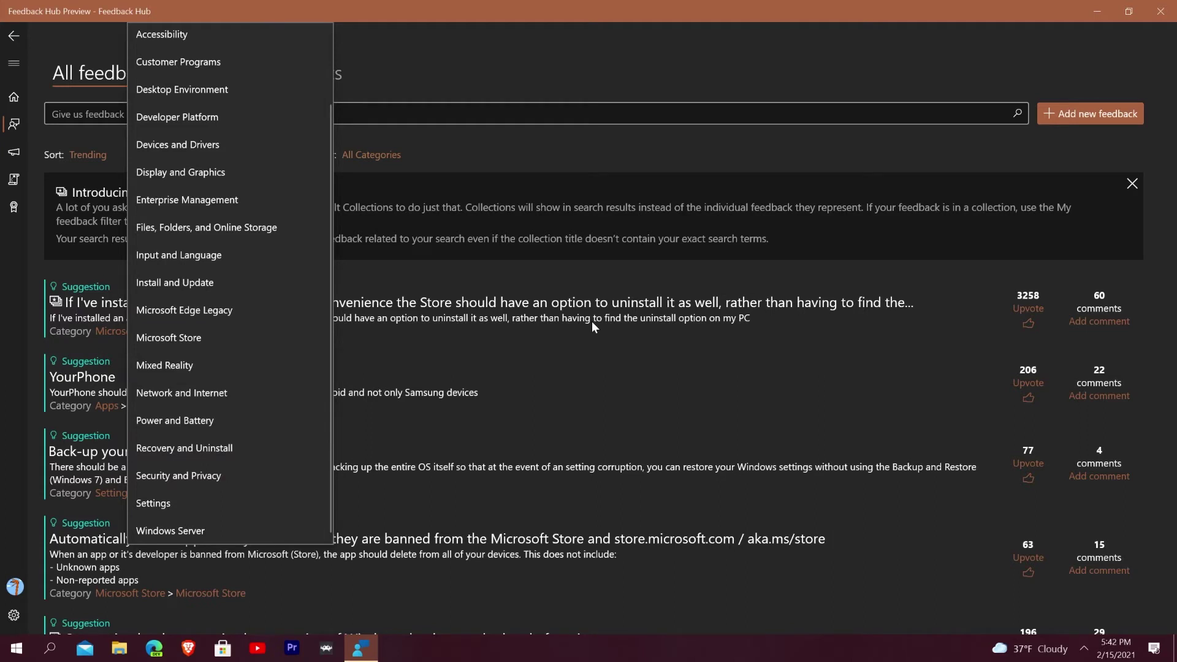
left_click(550, 164)
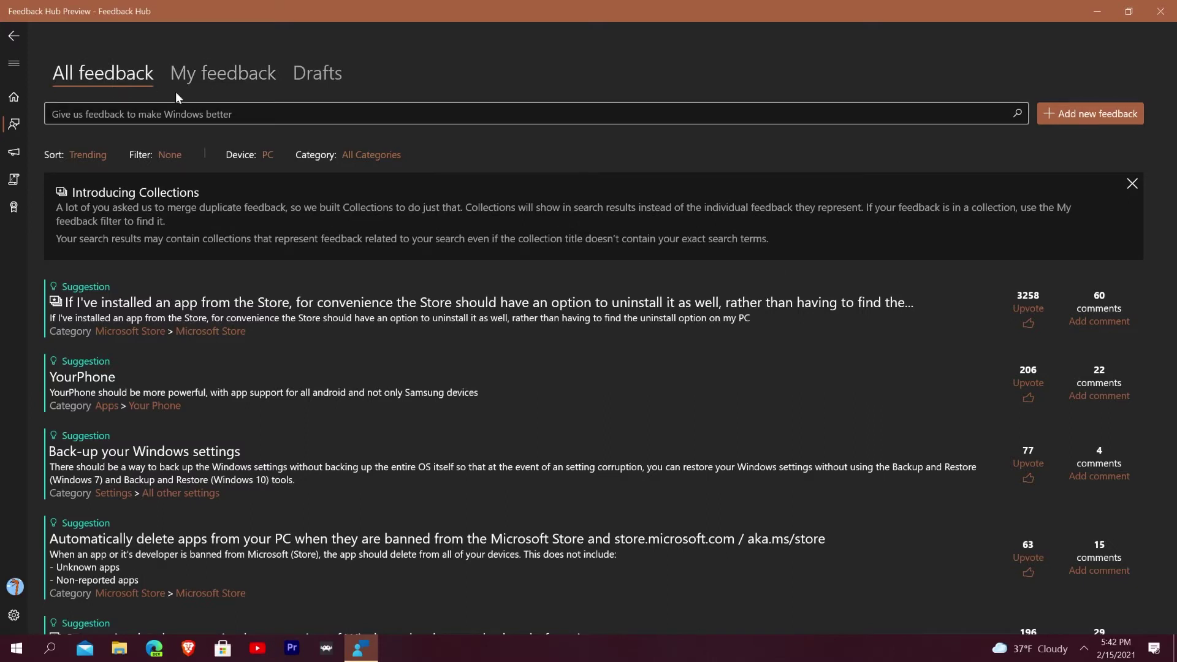
left_click(576, 114)
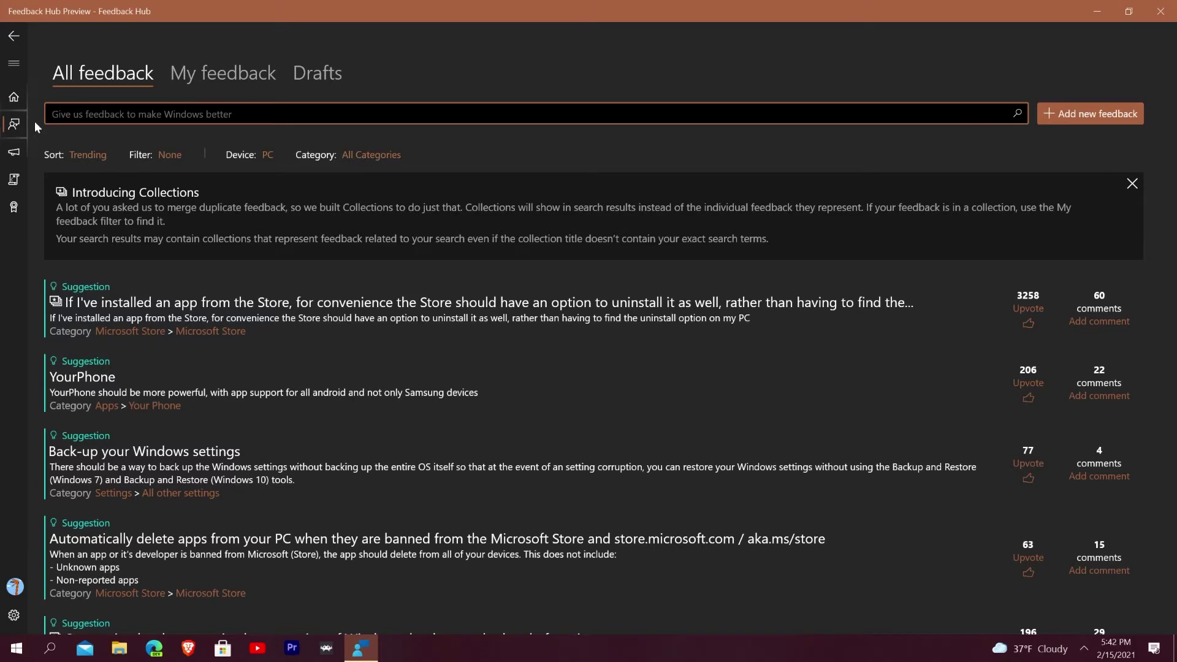
Start a problem report from the home page and summarize it as "Control is acting weird.".
left_click(23, 100)
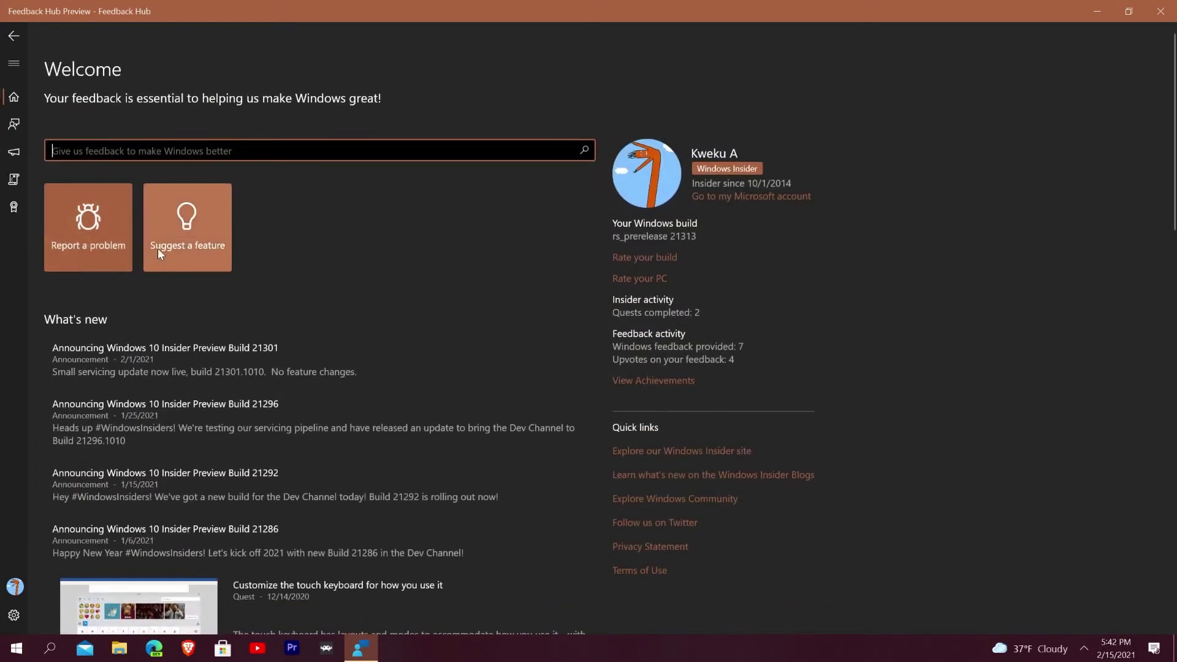
left_click(94, 236)
left_click(91, 227)
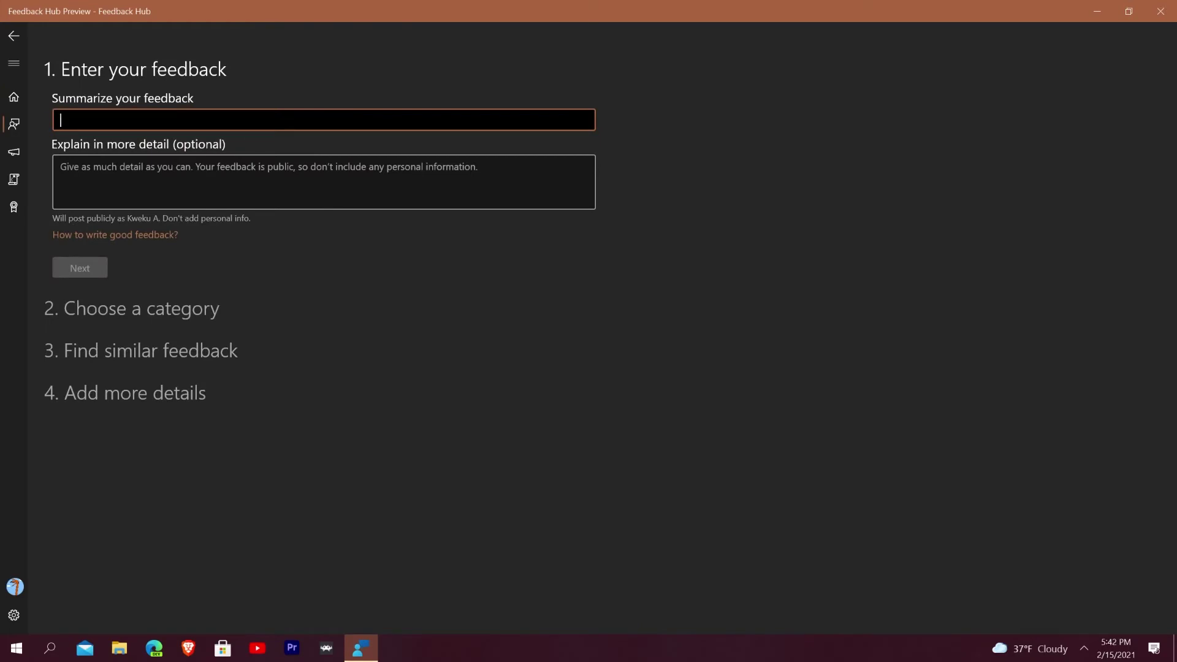
type("Control ")
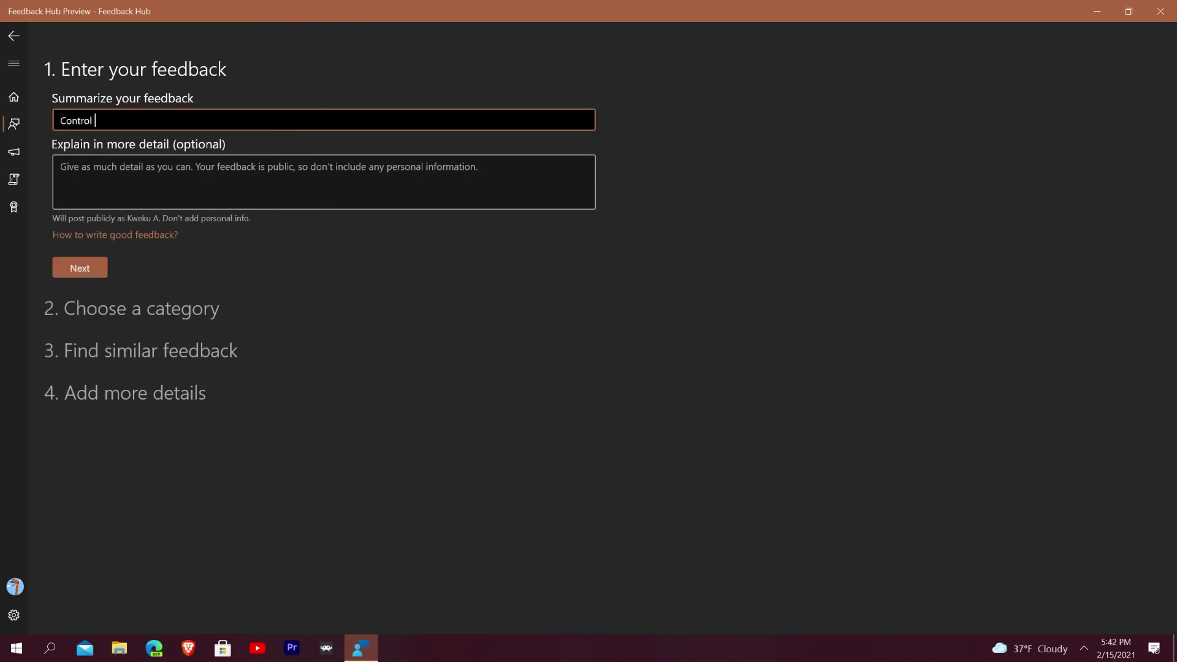
type("is activing weird")
right_click(125, 122)
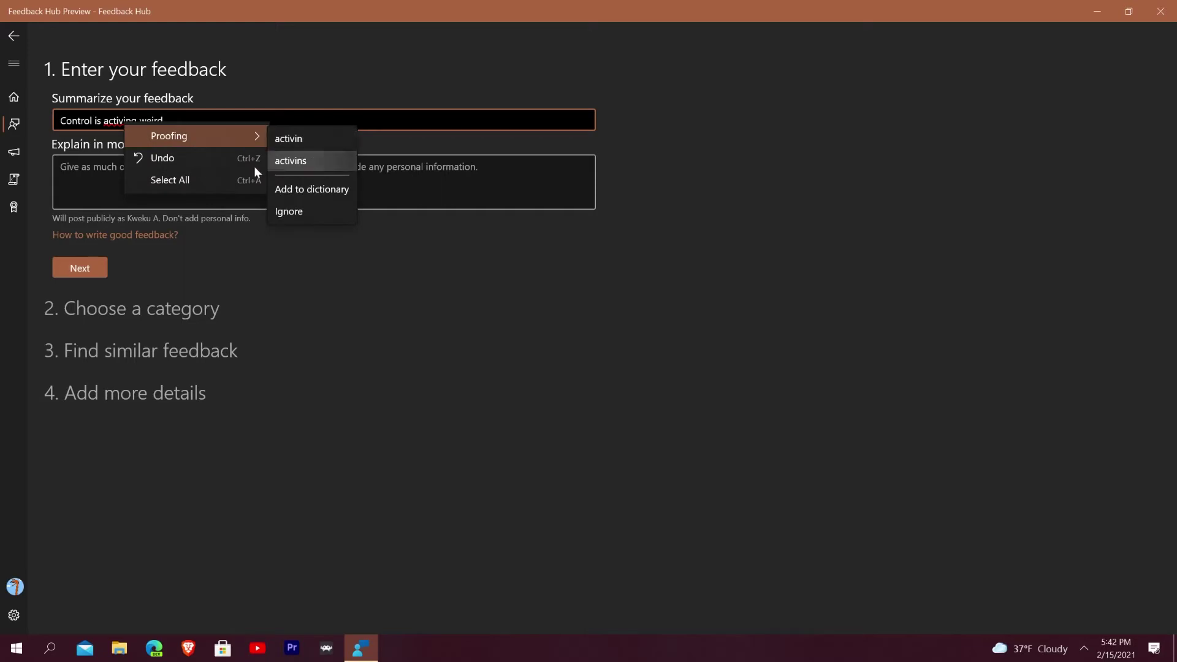
left_click(123, 120)
key("BackSpace")
key("BackSpace")
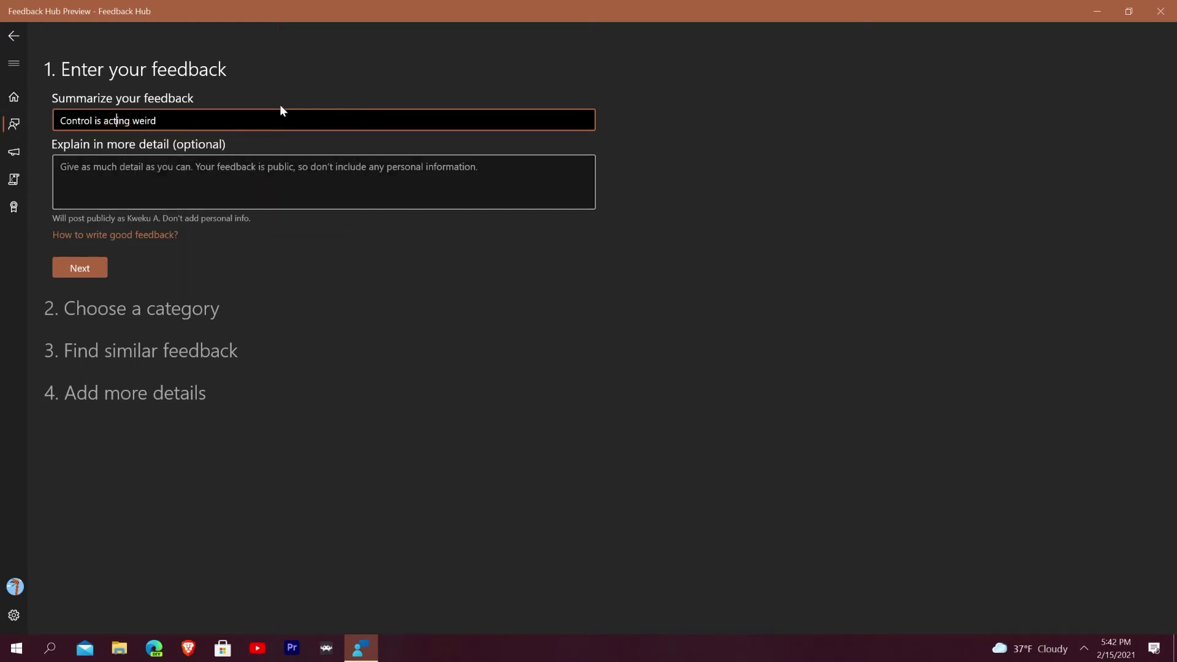
key("End")
Explain the problem in detail as "It keeps closing when I hit networking." and continue to the category choice.
left_click(438, 199)
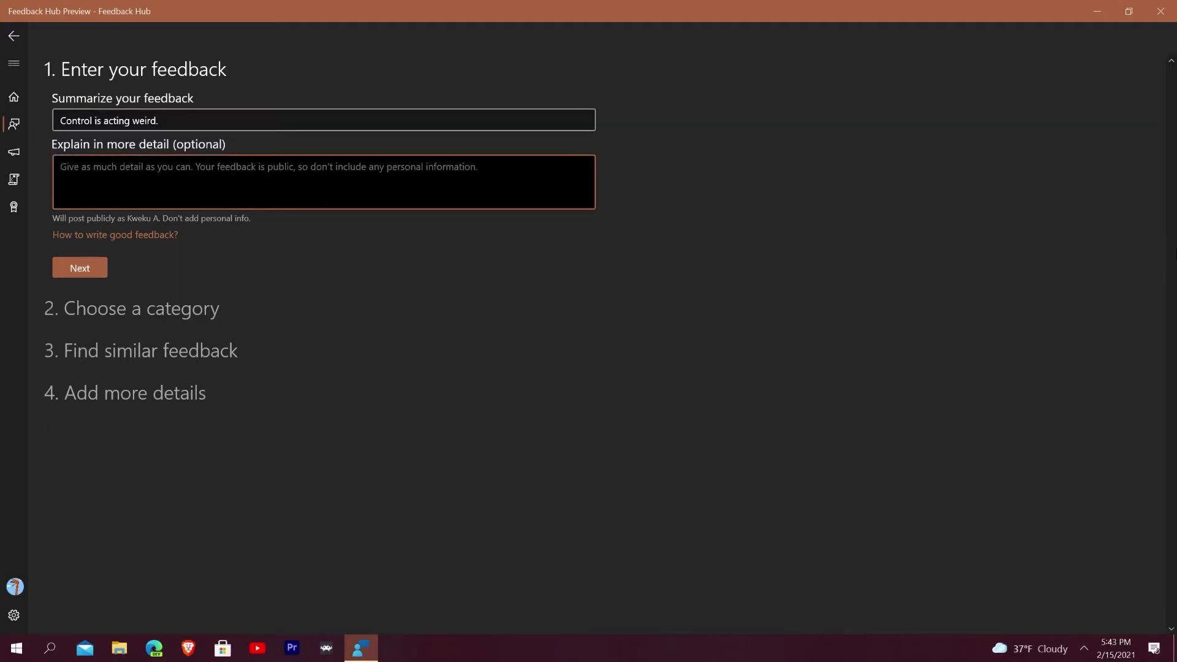
type("It")
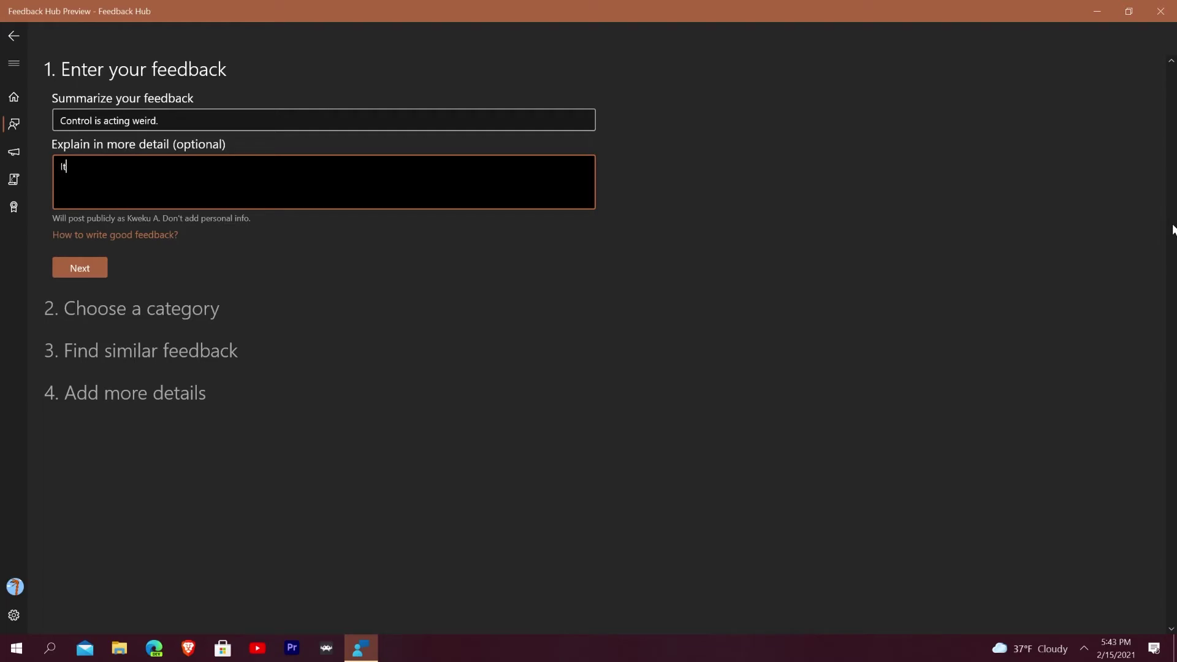
type(" keeps closing when i hit net")
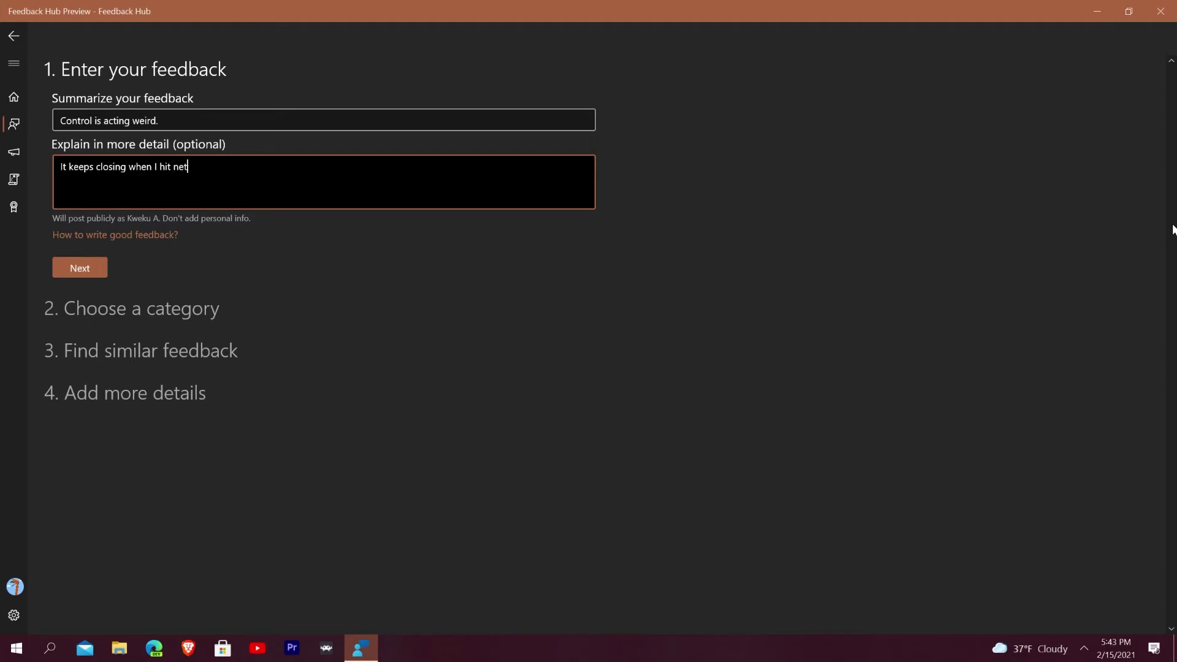
type("working.")
left_click(86, 267)
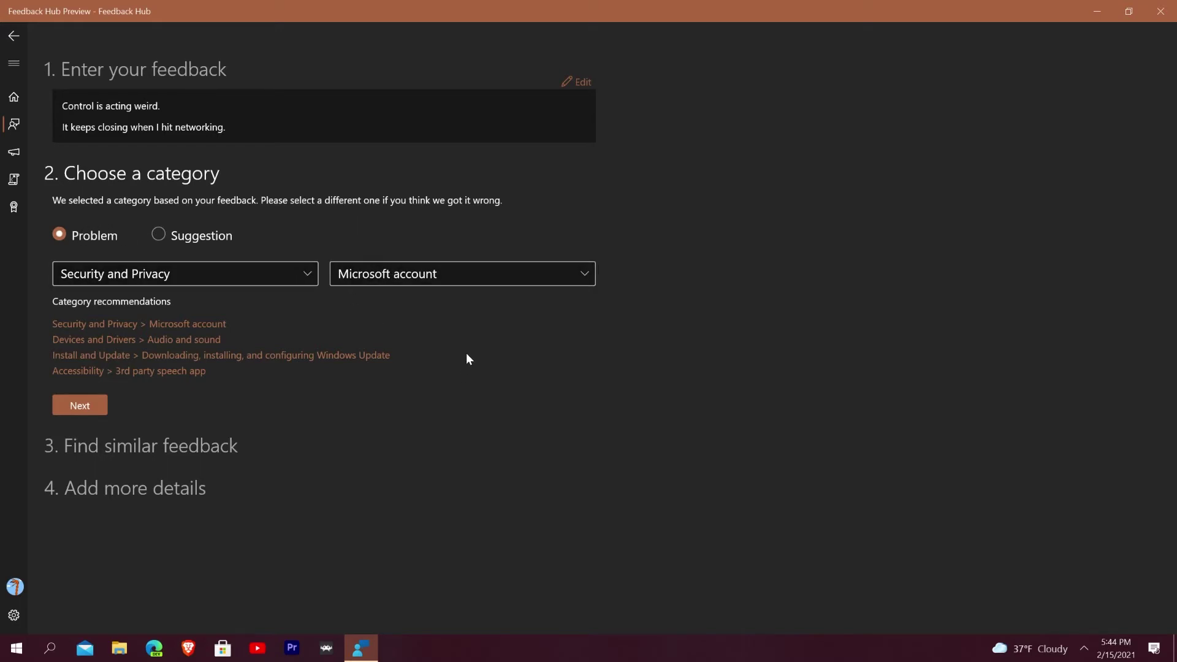
Set the problem's category to Settings with the subcategory Network and Wireless.
left_click(260, 280)
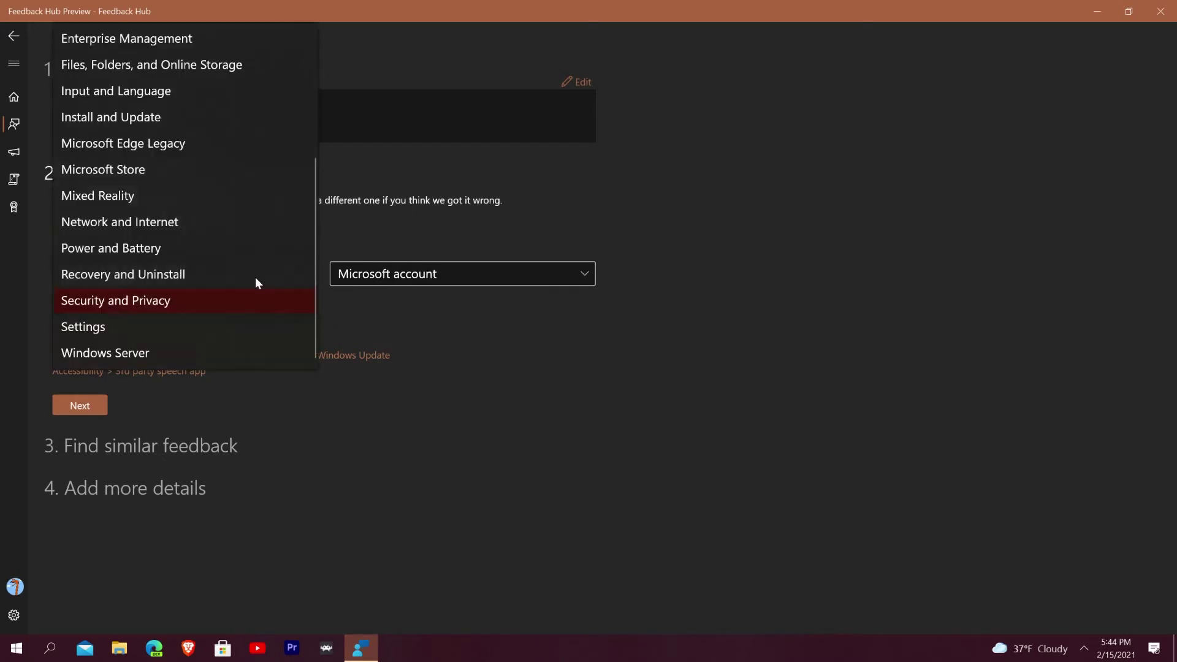
left_click(157, 332)
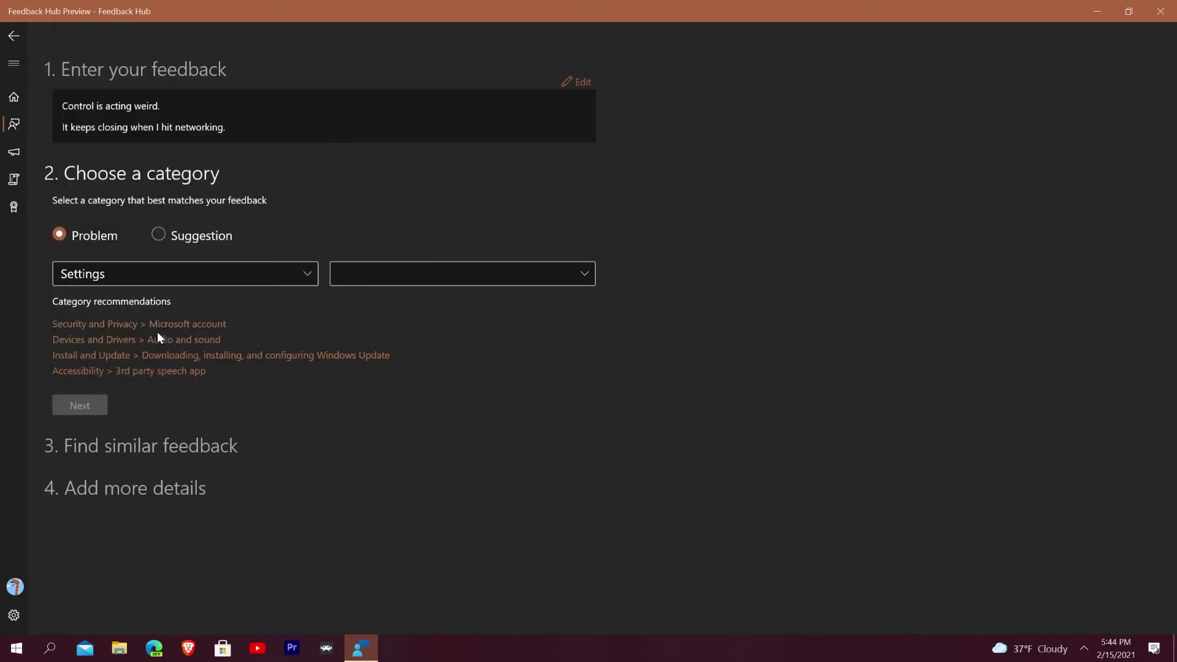
left_click(414, 276)
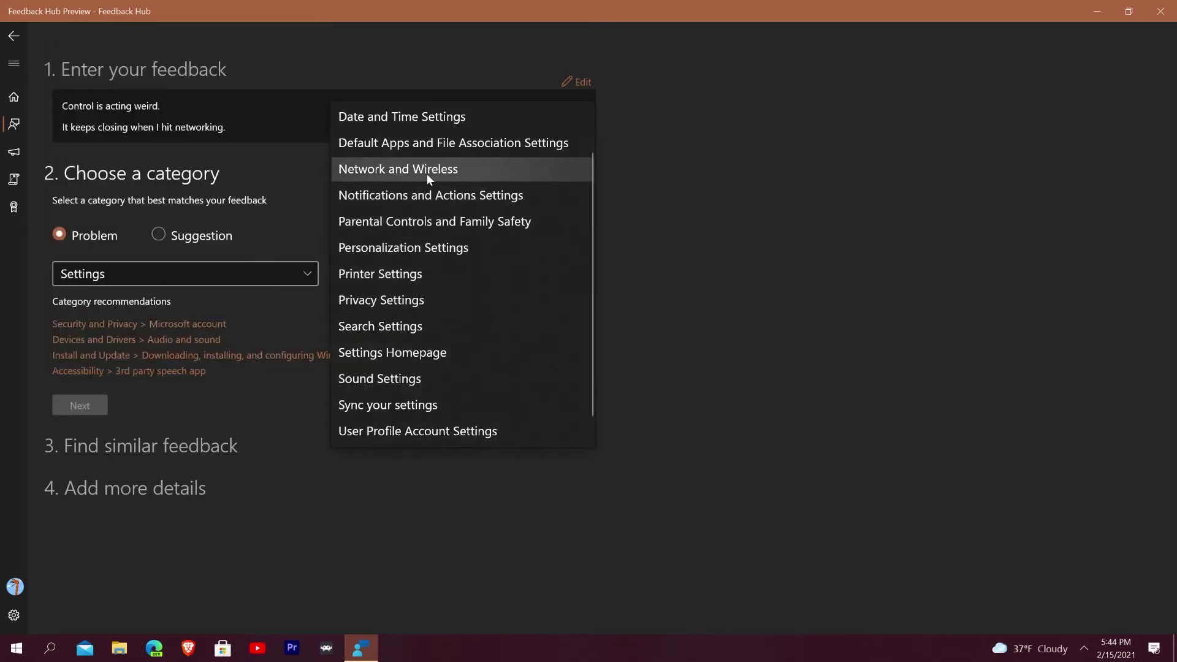
scroll(464, 298, "down", 1)
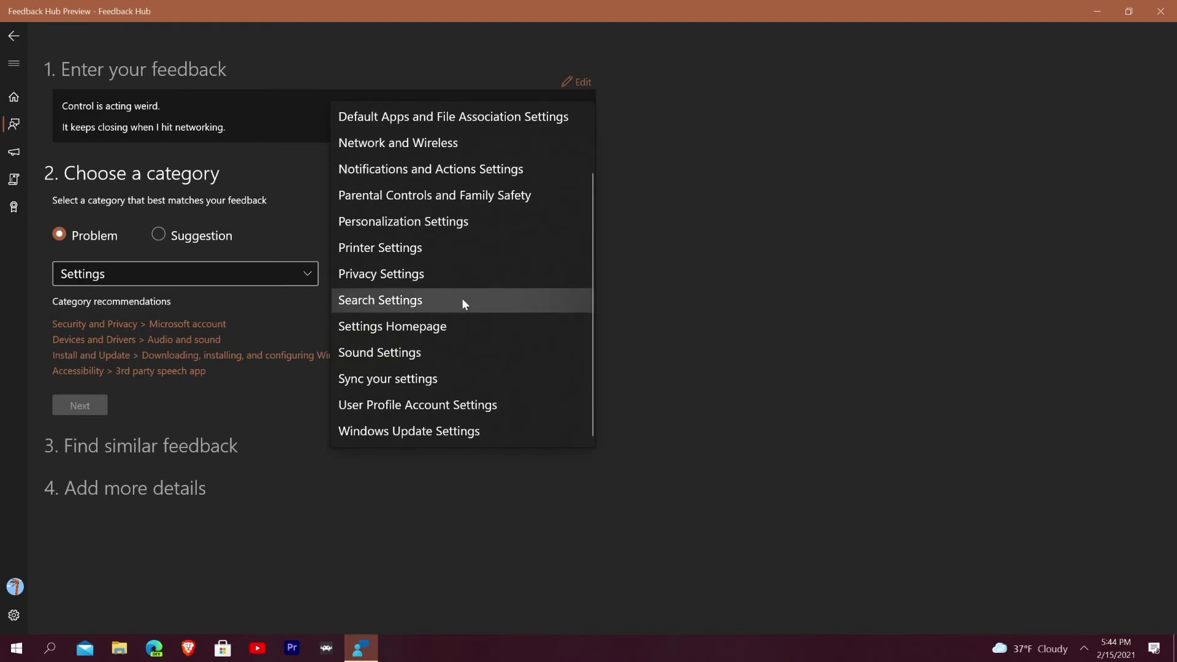
scroll(460, 297, "up", 2)
left_click(454, 221)
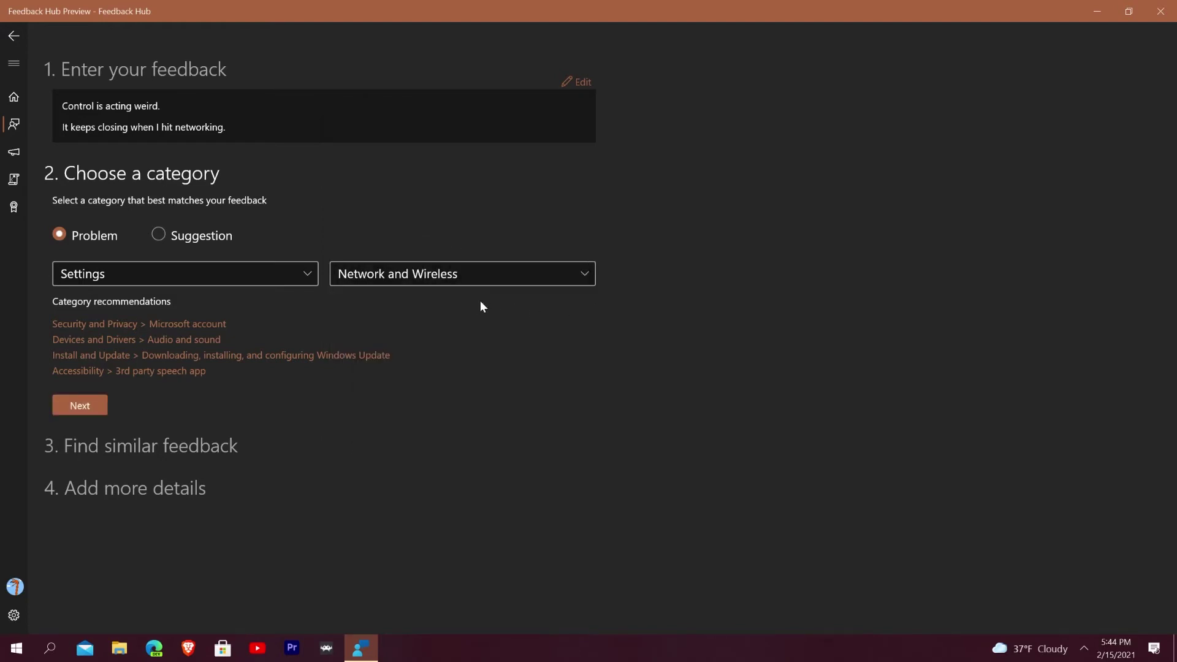
Change the problem's subcategory to Settings Homepage and continue to the similar feedback.
left_click(504, 271)
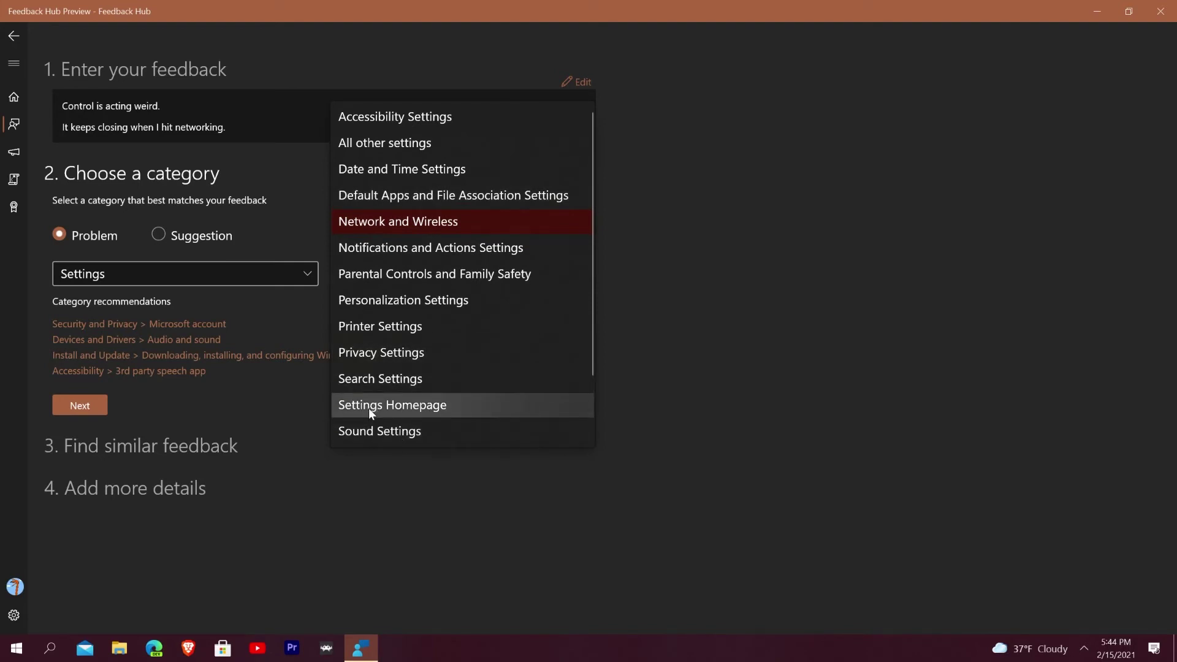
left_click(420, 406)
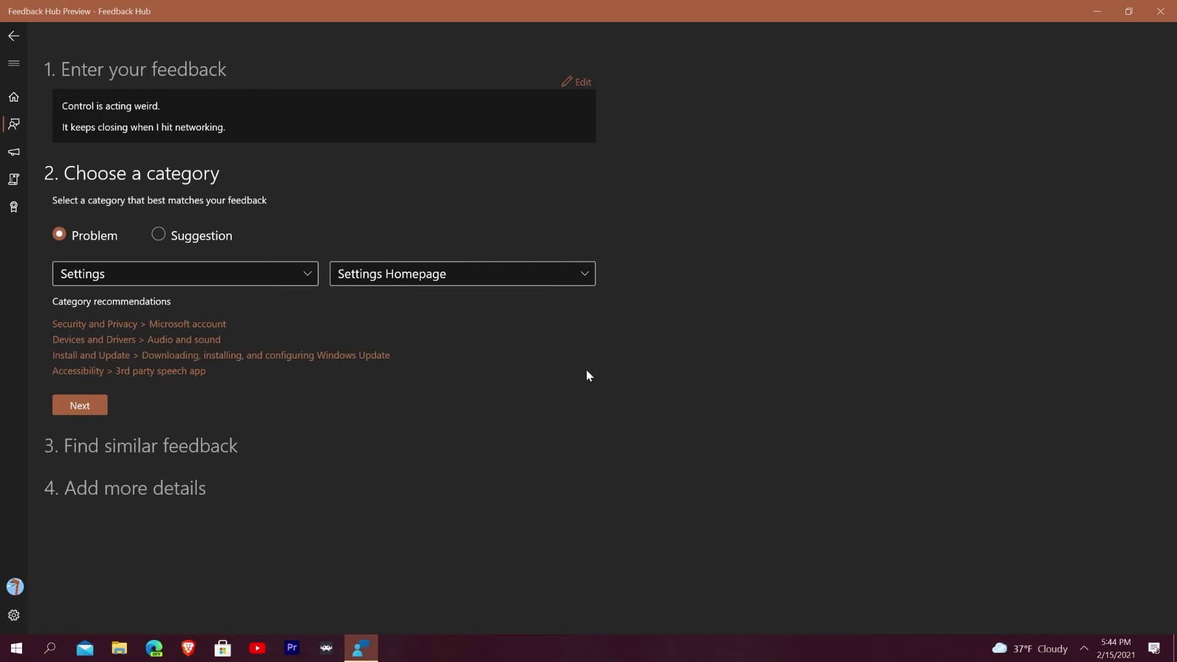
left_click(263, 273)
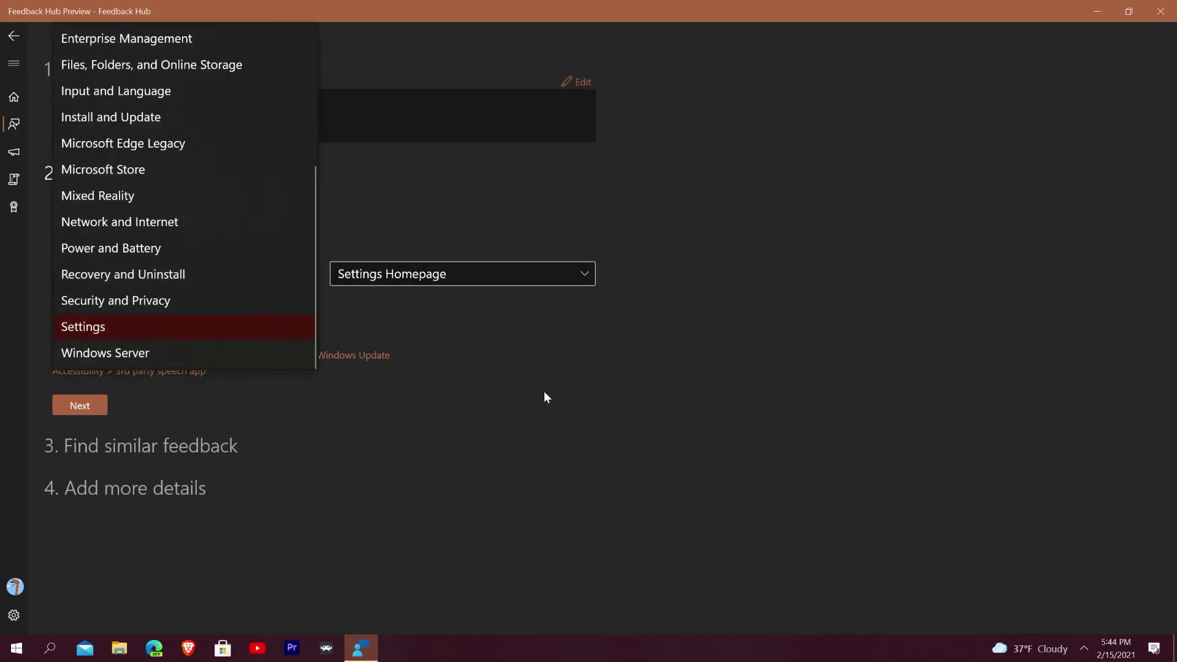
left_click(552, 417)
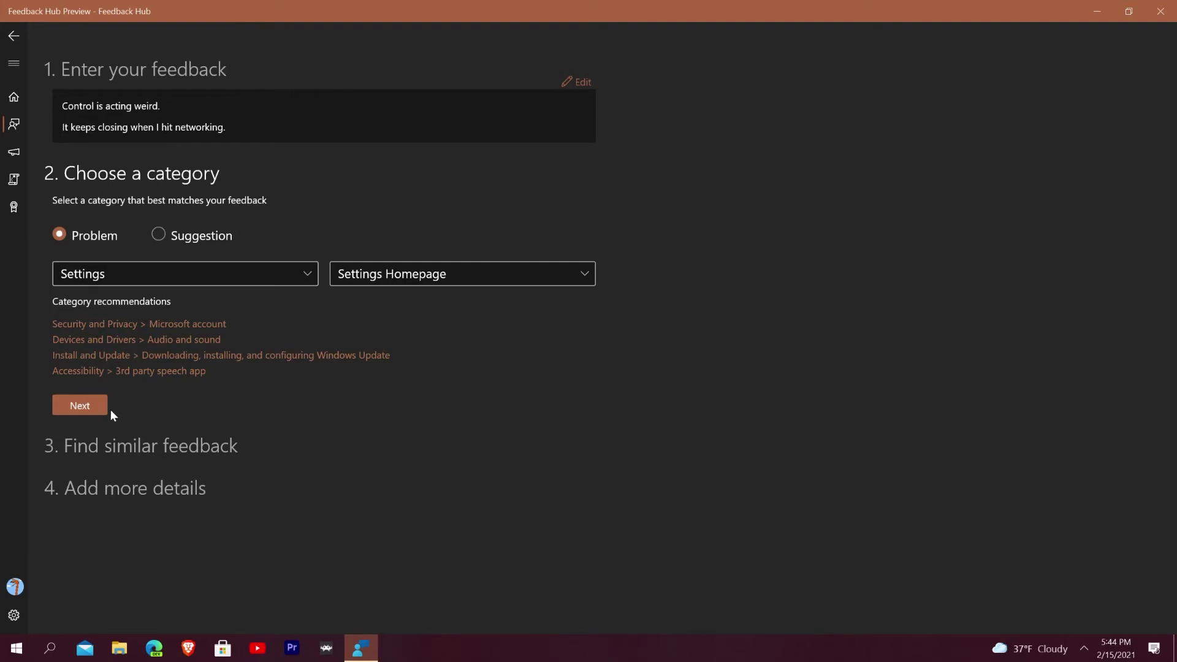
left_click(81, 405)
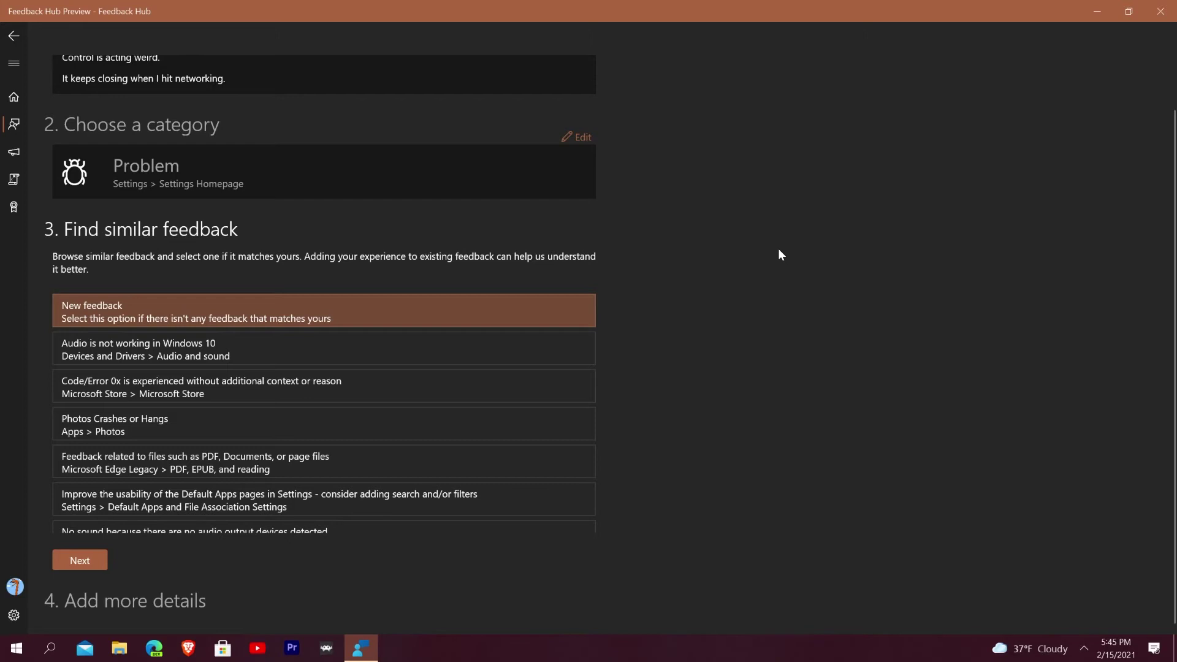
Browse the similar feedback, continue with the New feedback option and describe the problem as Important functionality not working.
scroll(315, 377, "down", 4)
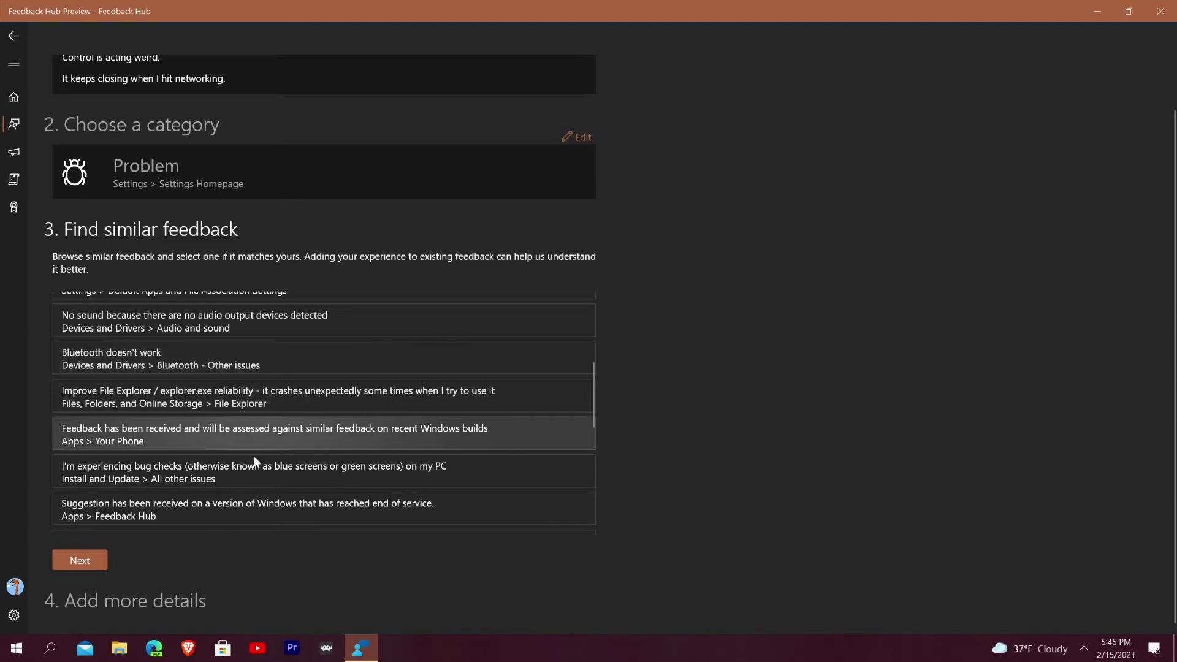
scroll(248, 472, "down", 3)
left_click(91, 557)
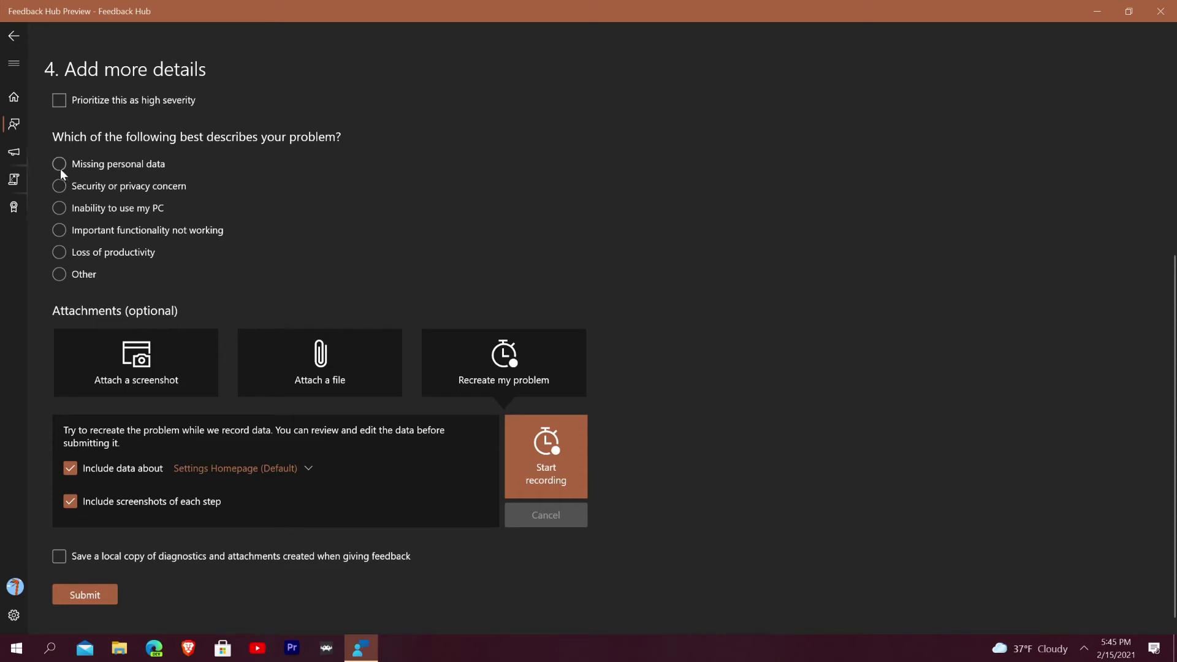
left_click(141, 229)
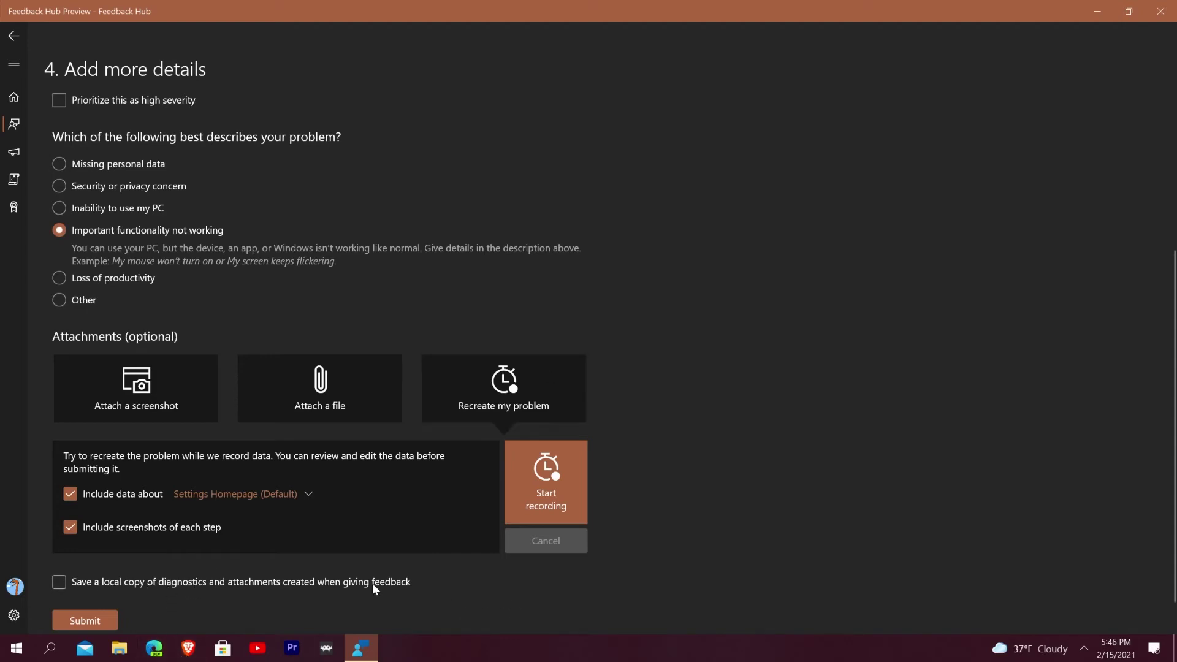
scroll(263, 594, "down", 1)
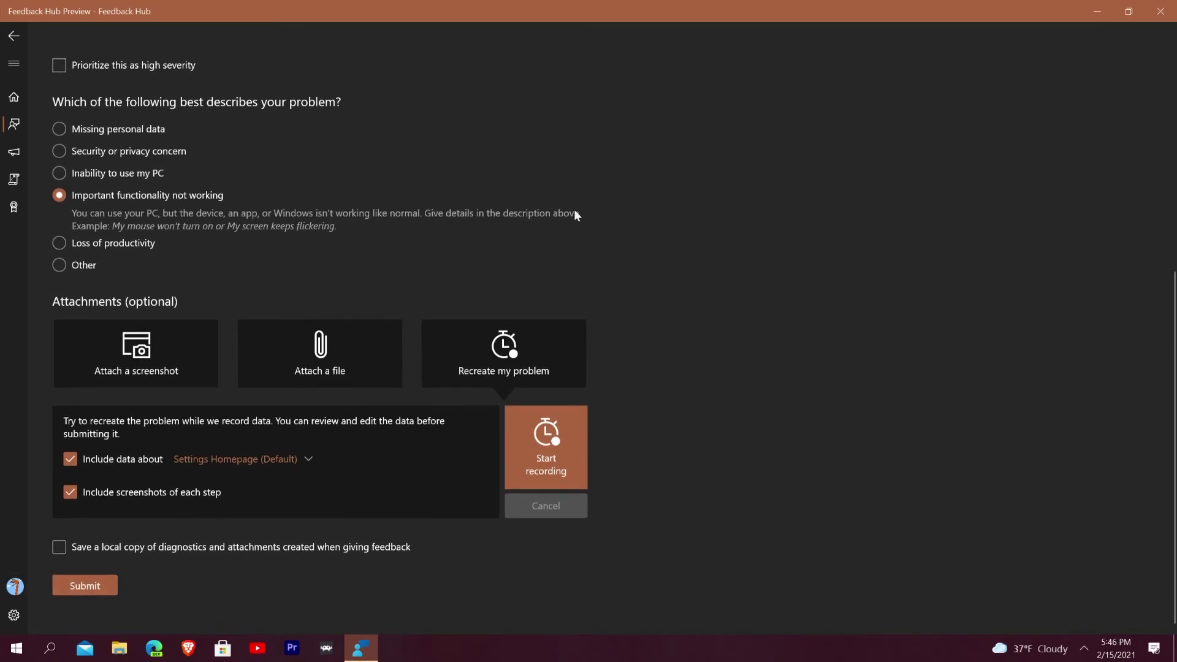
Leave the report unsubmitted and view the "Add Groups and Friends Feed to new Xbox App on Mobile" suggestion in My feedback, returning to the list.
left_click(12, 124)
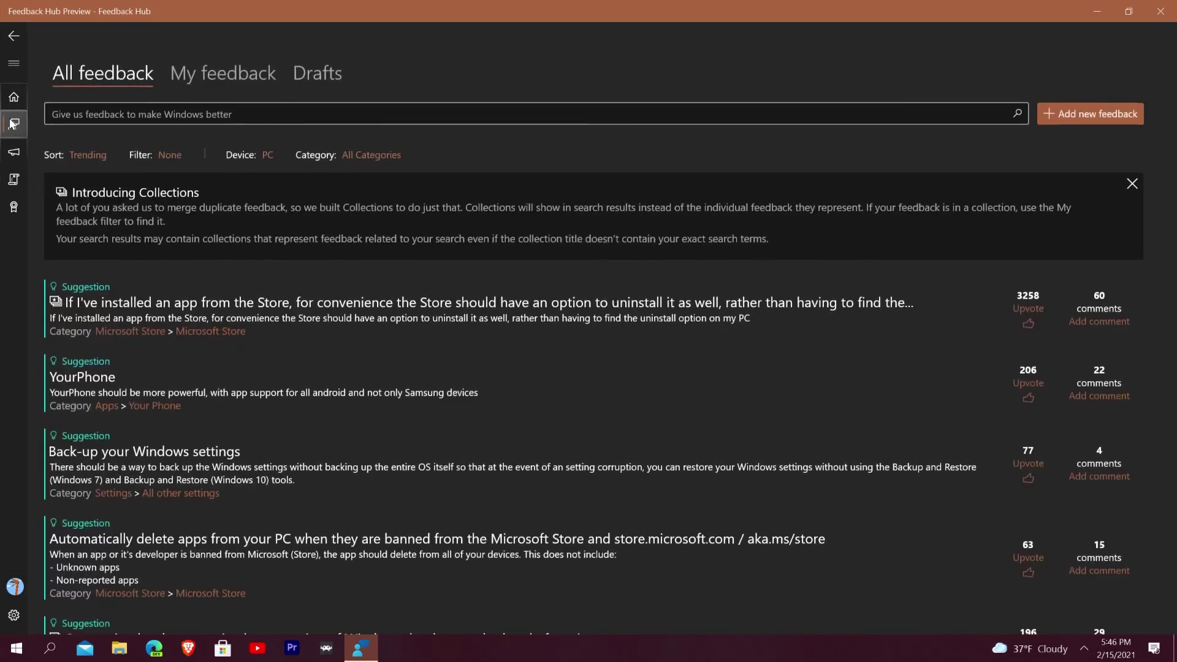
left_click(236, 72)
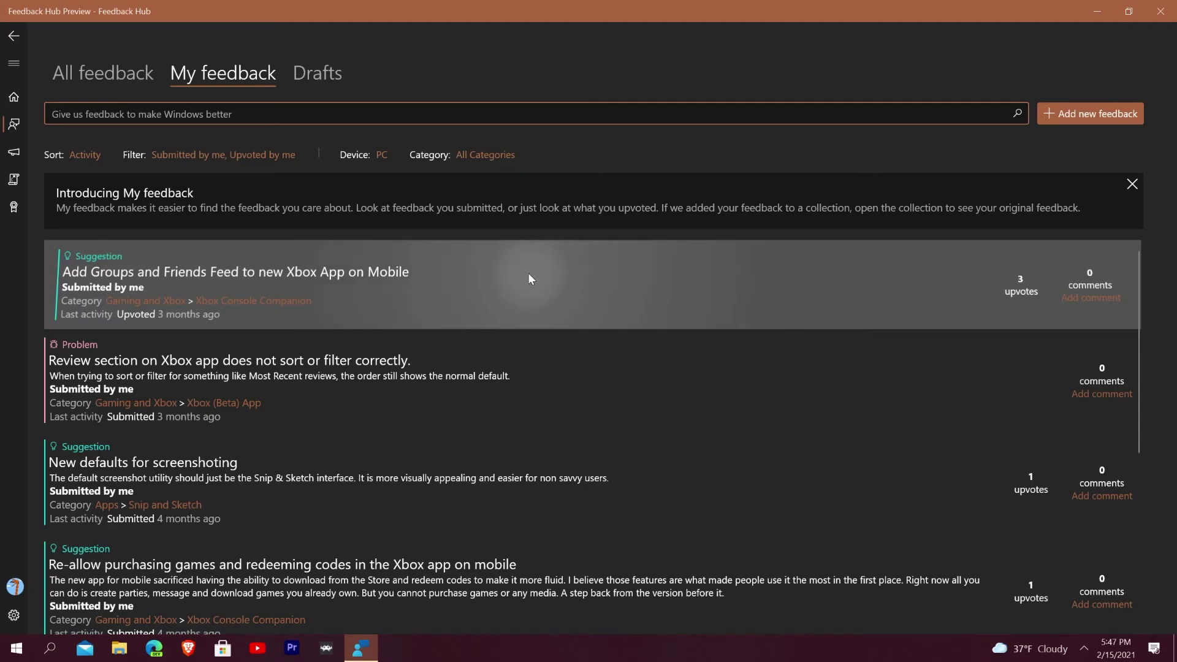
left_click(537, 274)
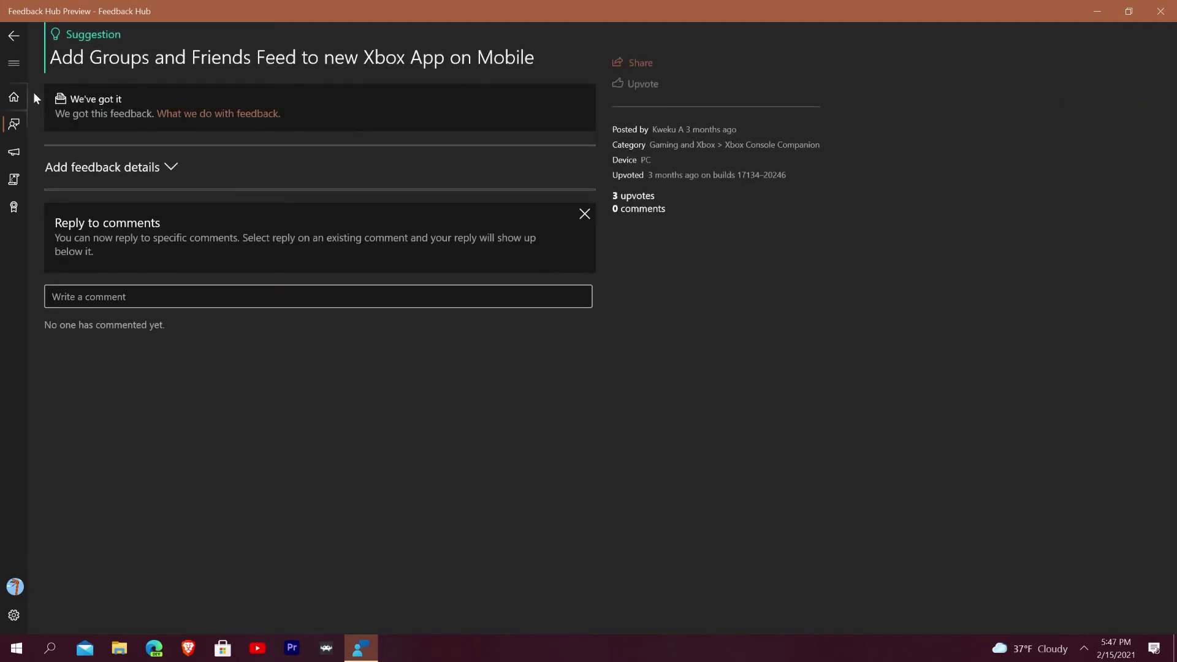
left_click(13, 36)
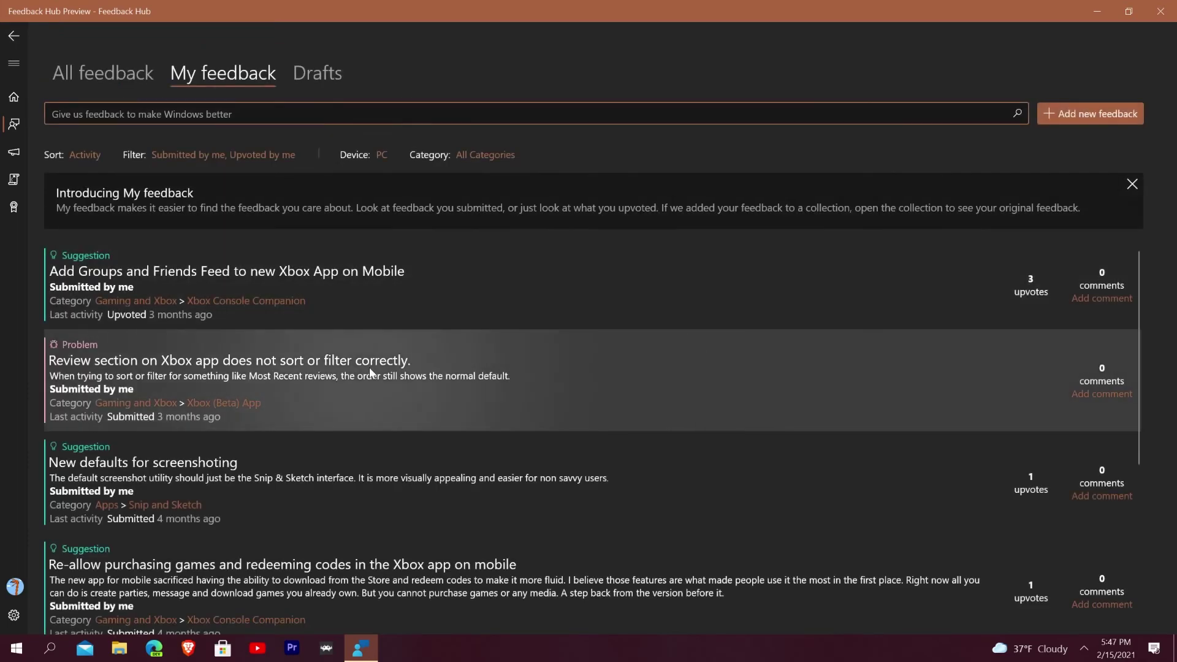
View the "Re-allow purchasing games and redeeming codes in the Xbox app on mobile" suggestion in My feedback and return to the list.
scroll(342, 378, "down", 3)
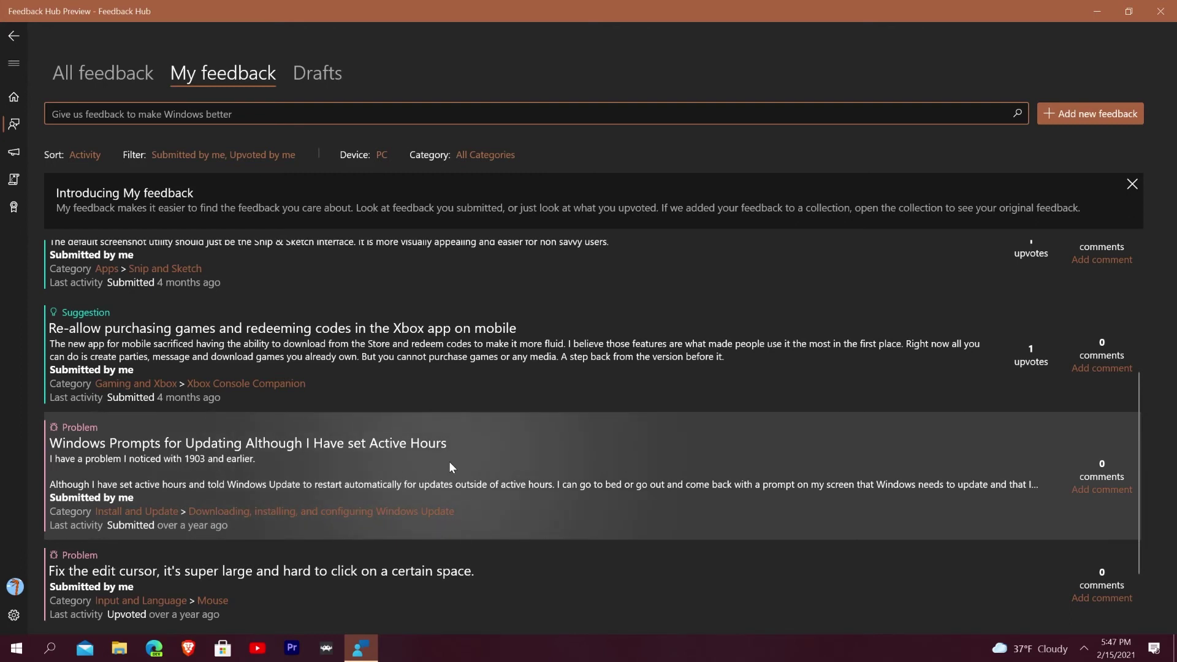
scroll(449, 461, "up", 1)
left_click(600, 451)
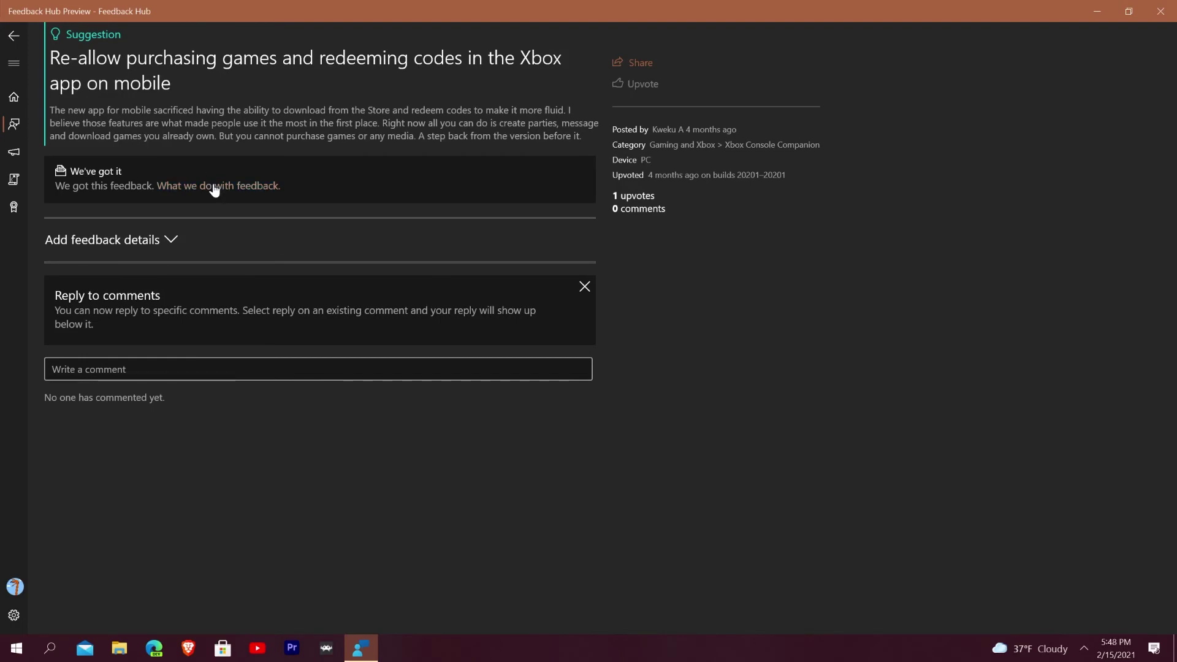
left_click(14, 35)
Show All feedback and sort the list by Upvotes.
left_click(124, 73)
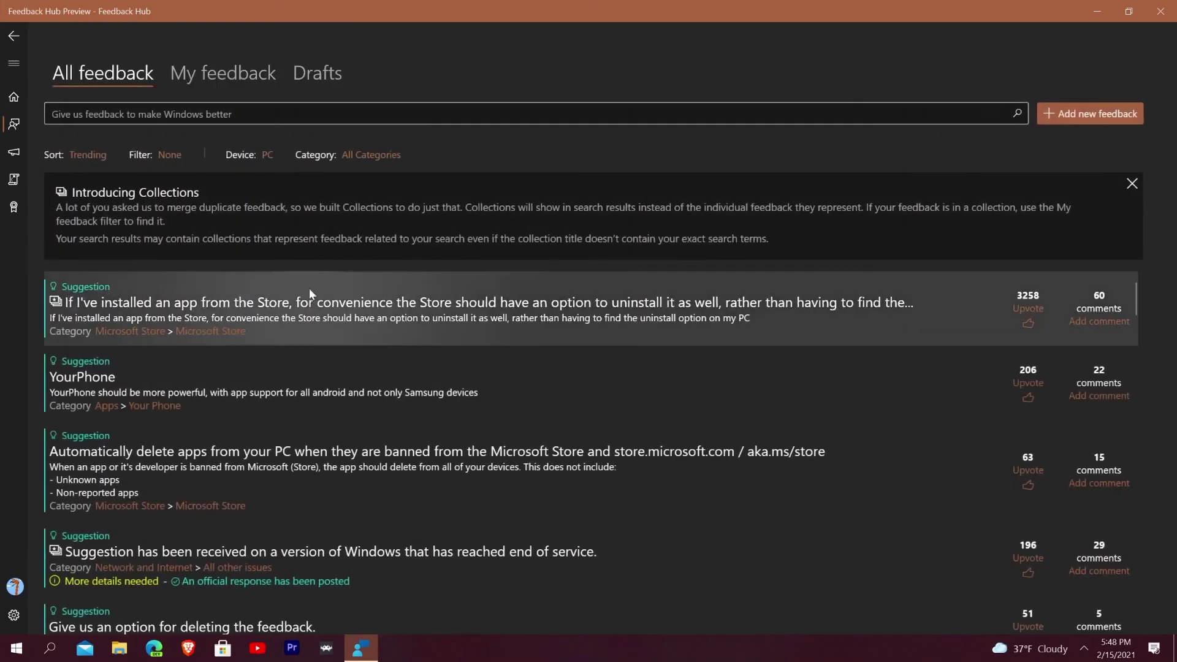
left_click(74, 156)
left_click(47, 241)
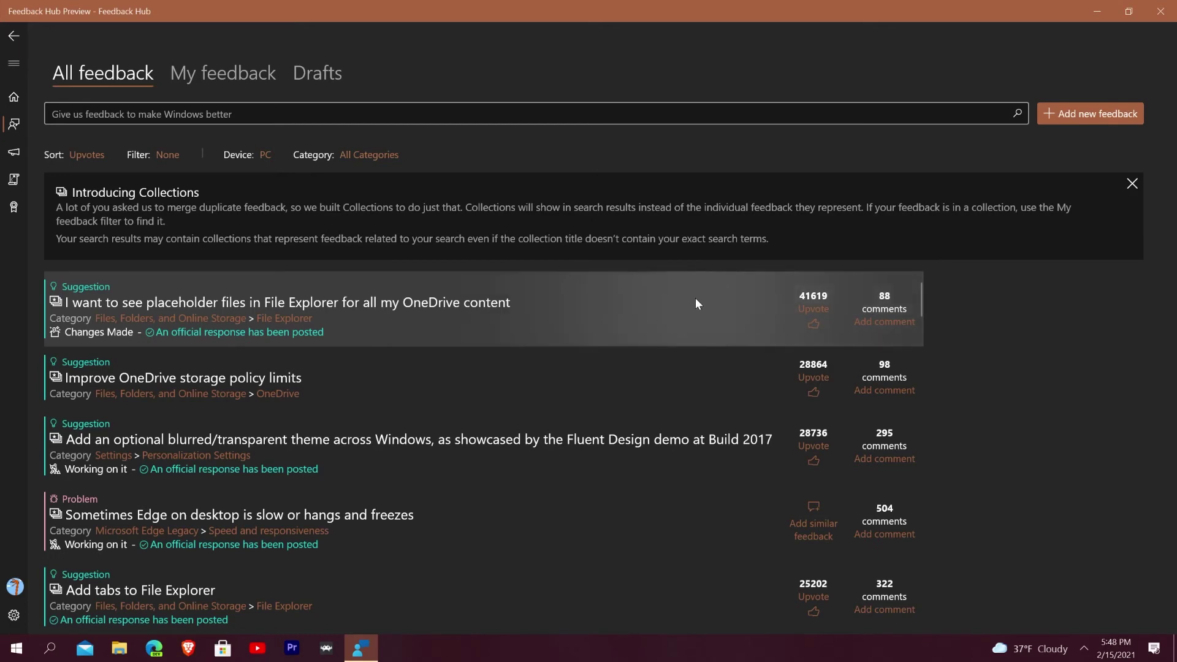
View the suggestions about placeholder files for OneDrive content and OneDrive storage policy limits, returning to the list after each.
left_click(575, 307)
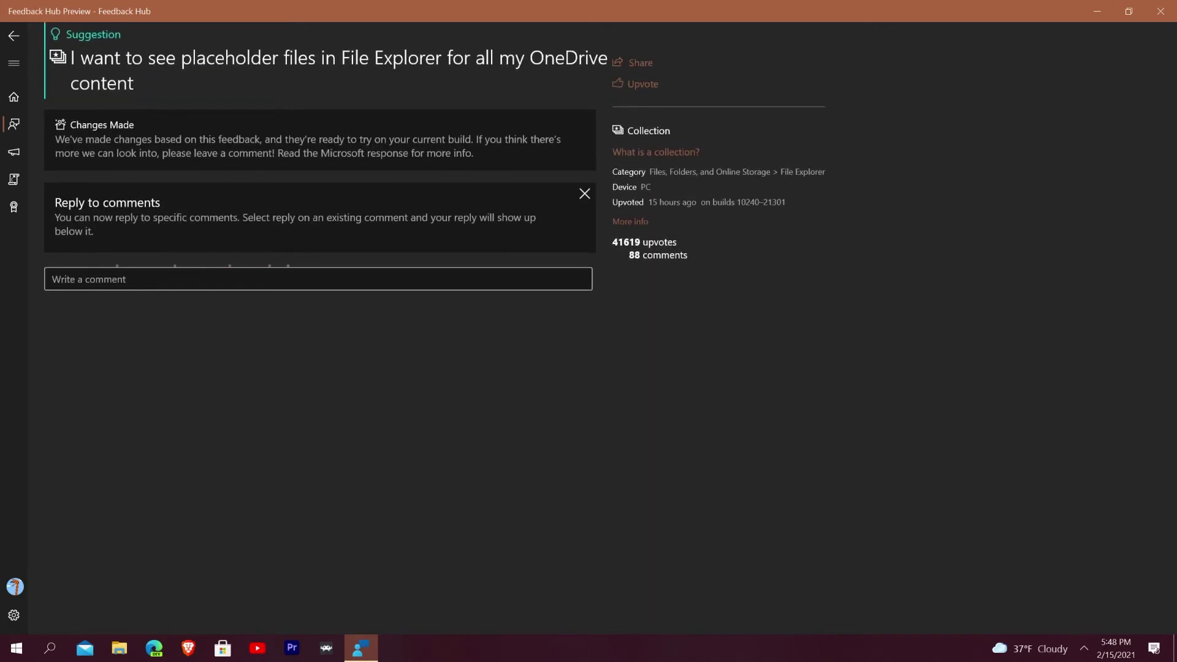
key("alt+Left")
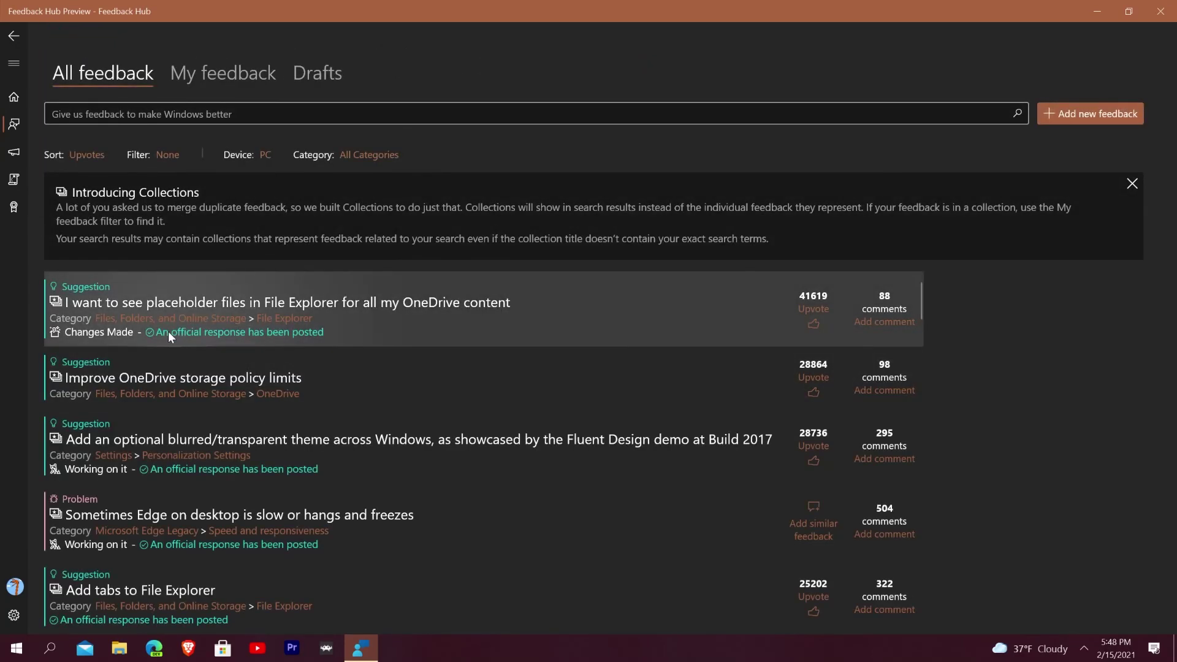
left_click(412, 310)
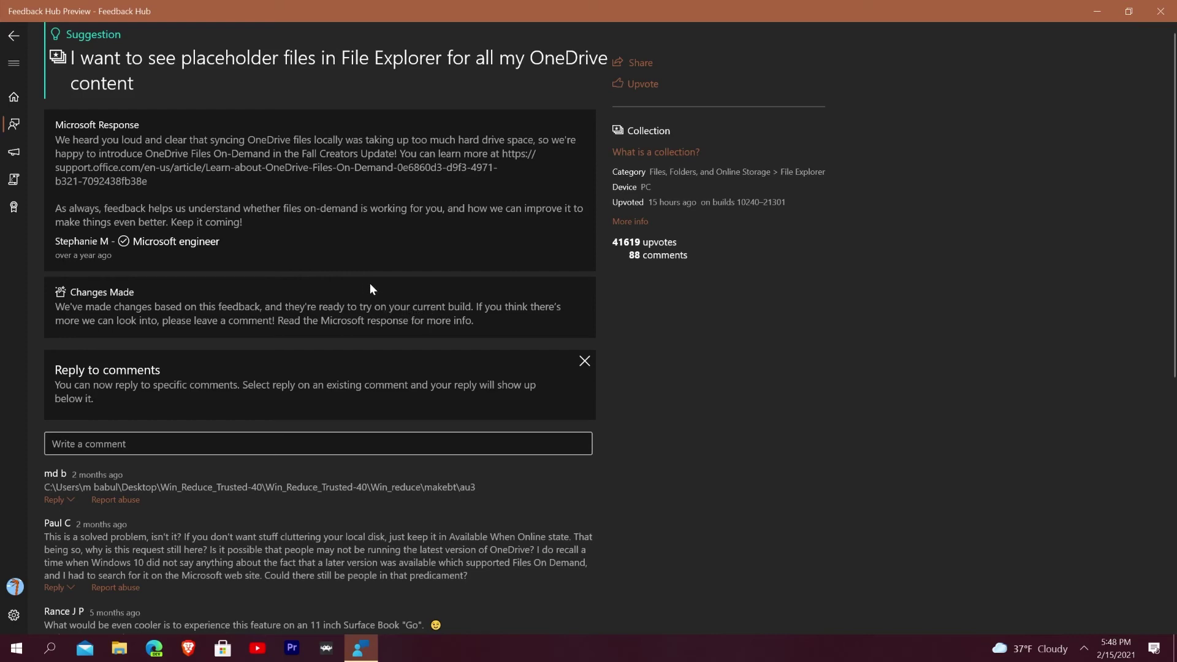
left_click(13, 36)
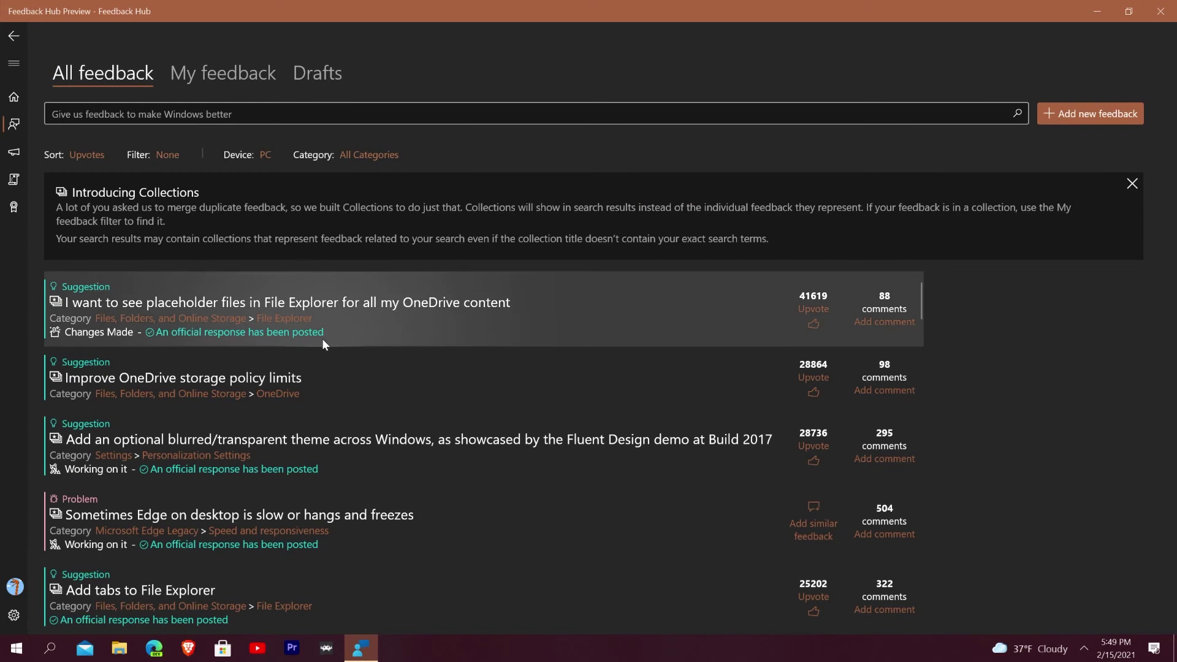
left_click(473, 371)
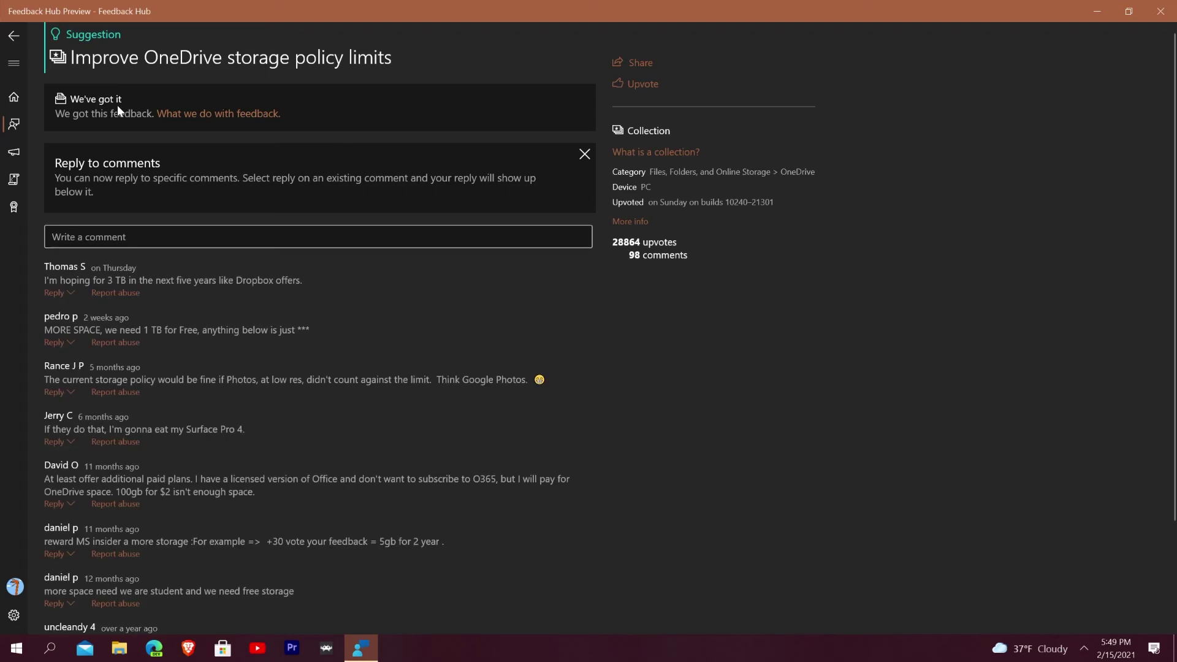
left_click(8, 38)
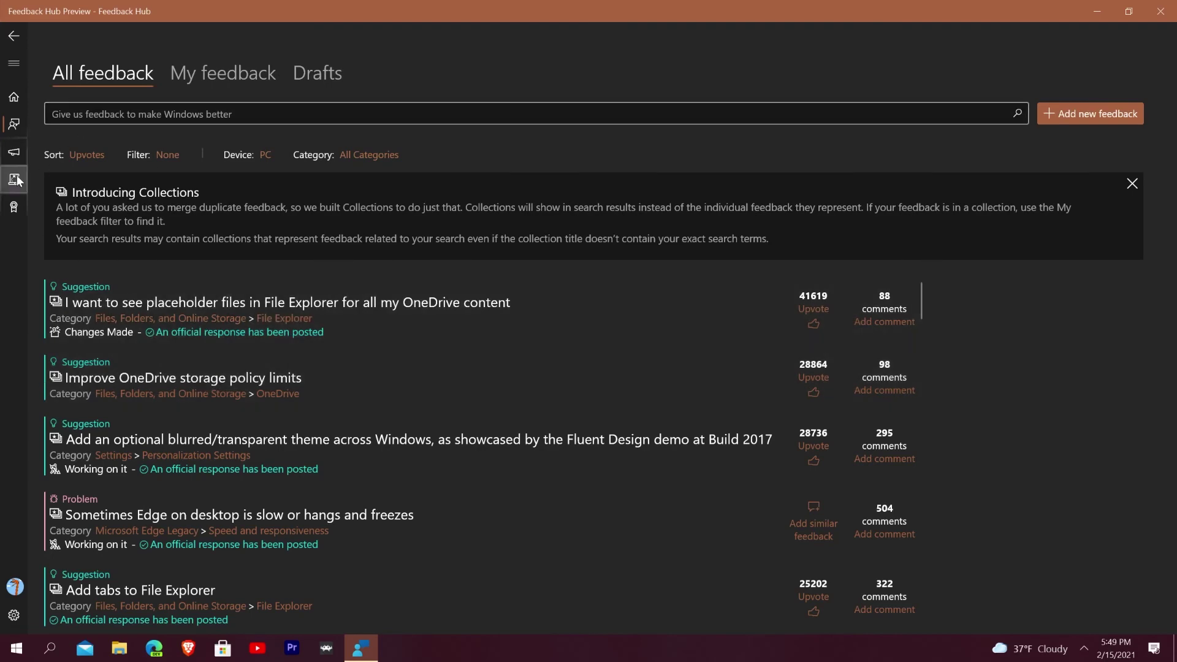
Browse the announcements, viewing Insider Preview Build 21292 and Build 20279, and look through the Quests.
left_click(14, 155)
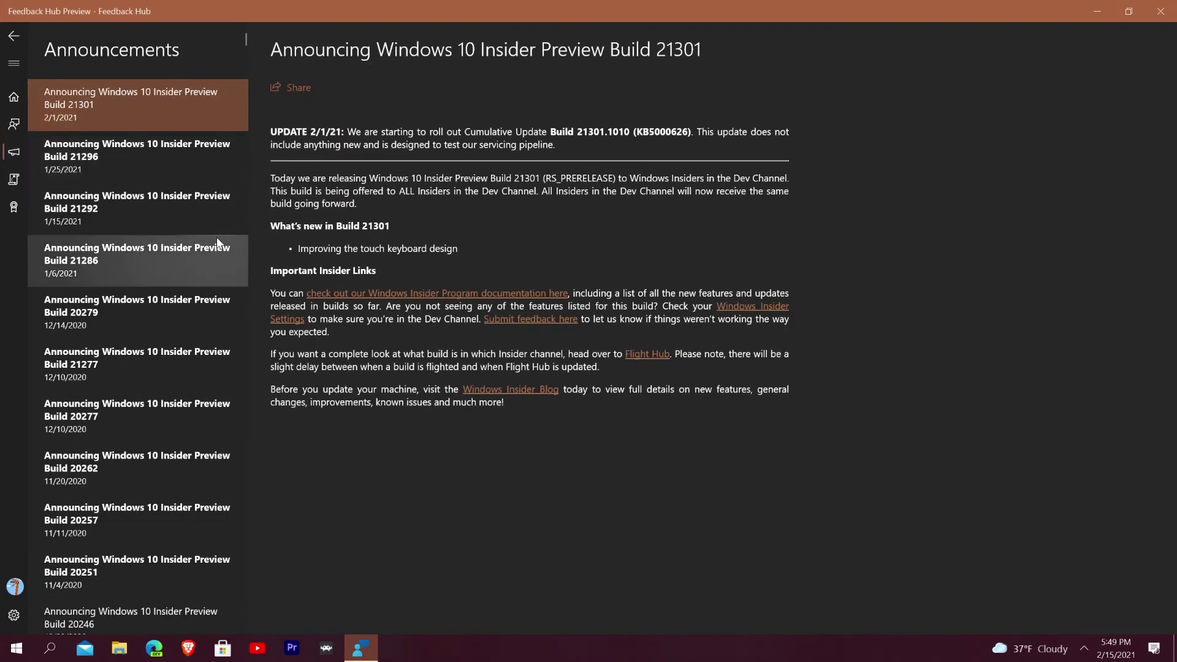
left_click(188, 220)
left_click(187, 303)
scroll(184, 374, "down", 15)
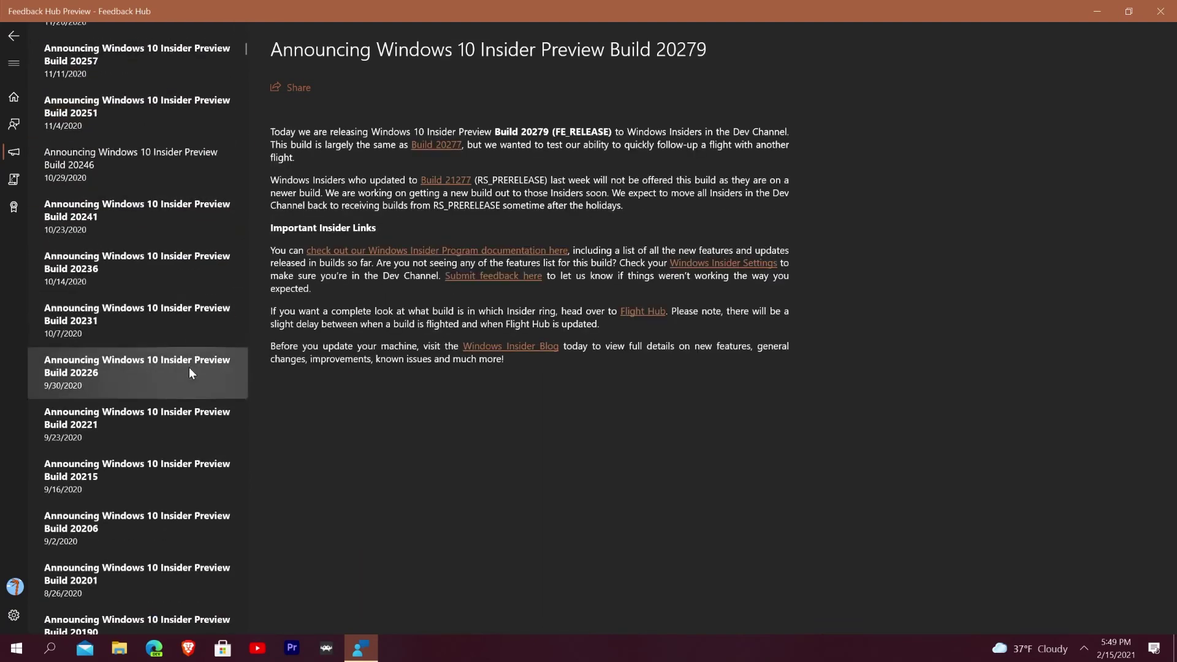
scroll(178, 368, "up", 15)
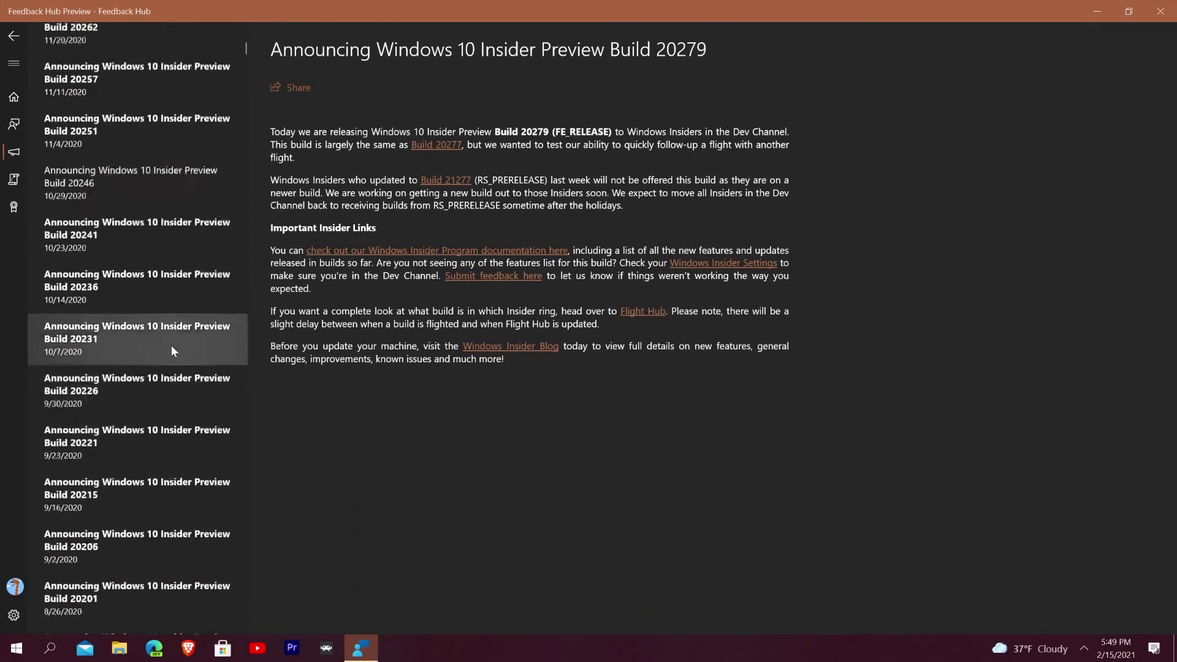
left_click(15, 181)
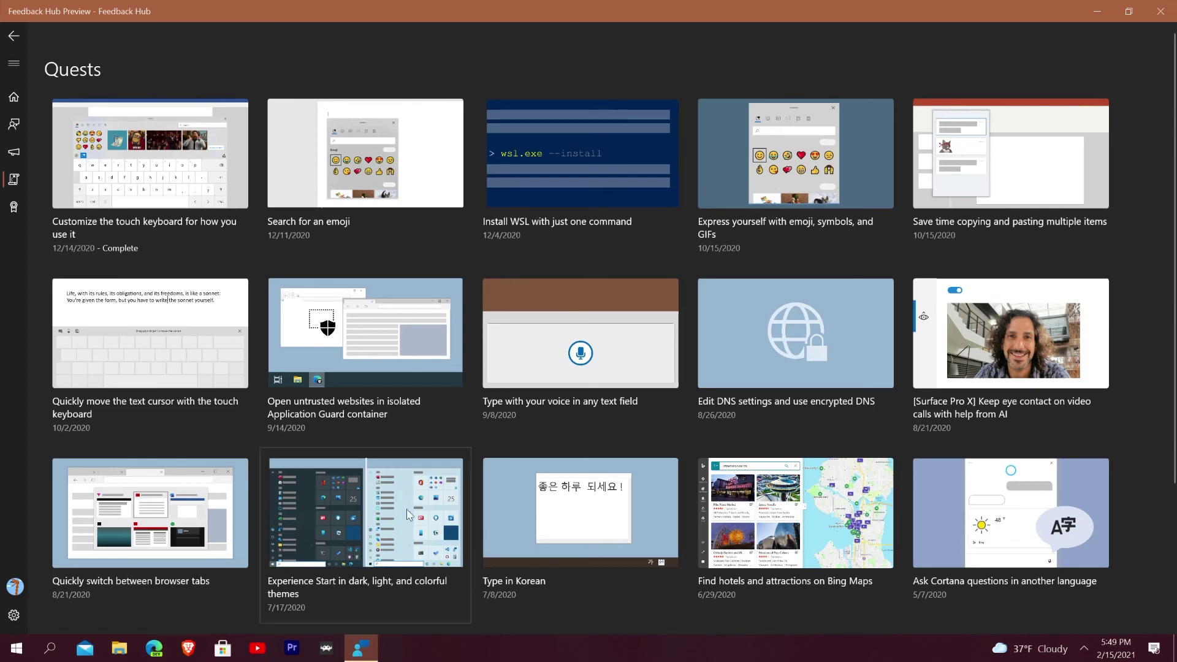
scroll(303, 487, "down", 3)
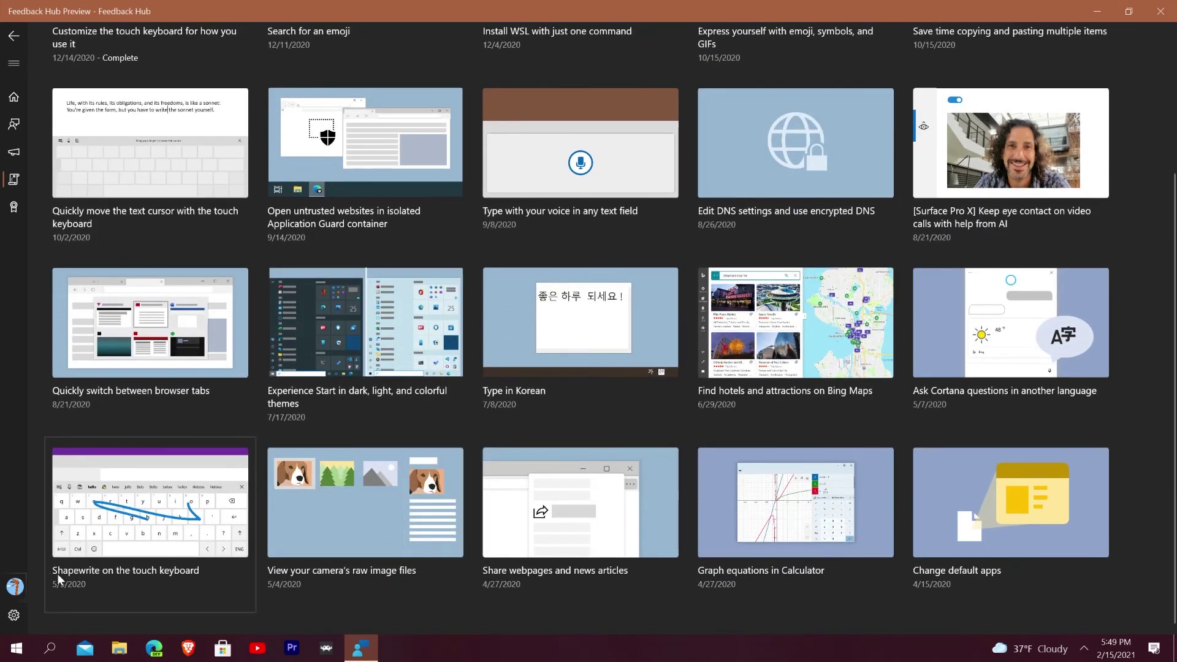
Review the Feedback Hub settings through the About section, checking for updates, and return to the home page.
left_click(12, 615)
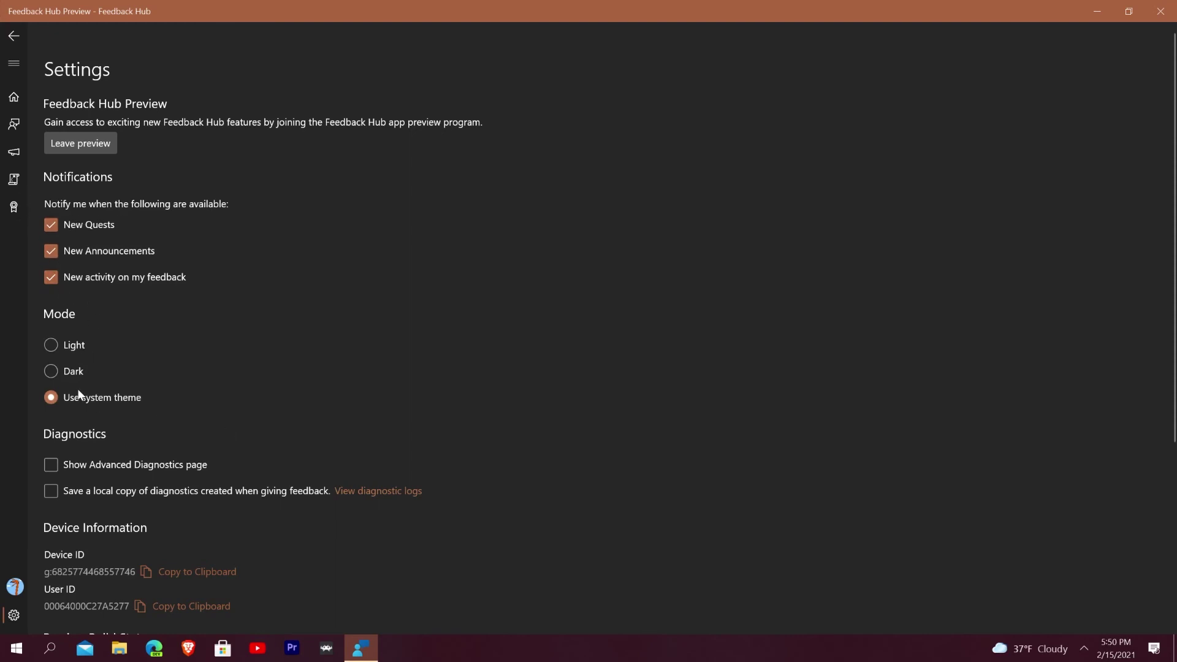
scroll(164, 465, "down", 3)
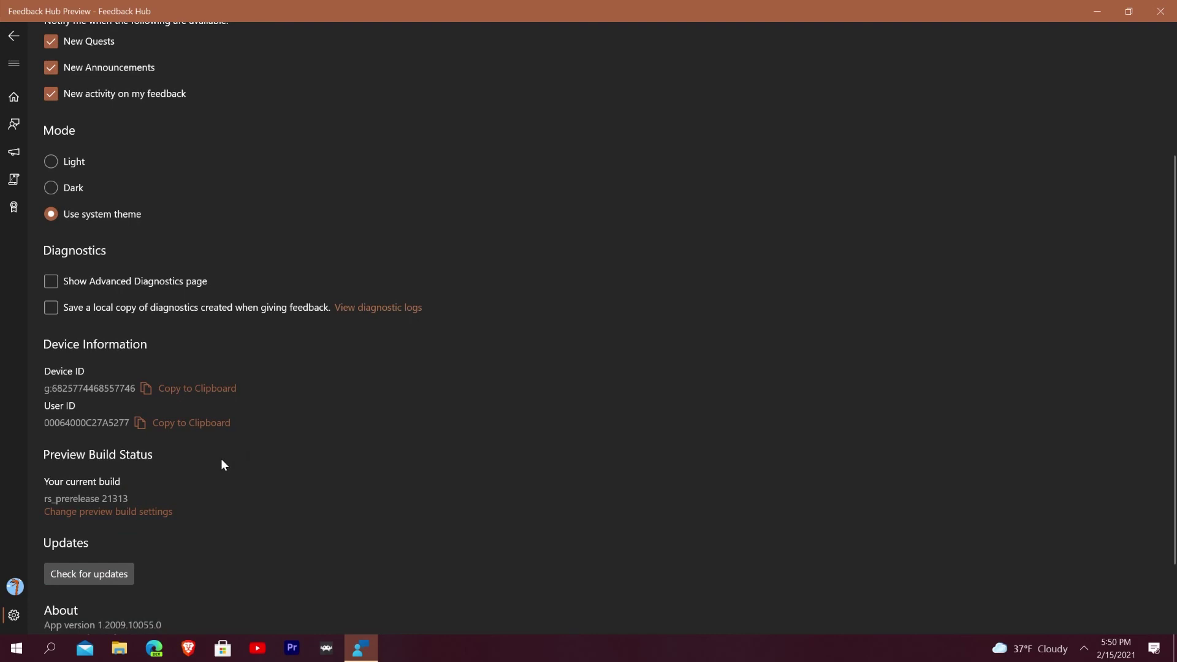
scroll(126, 567, "down", 2)
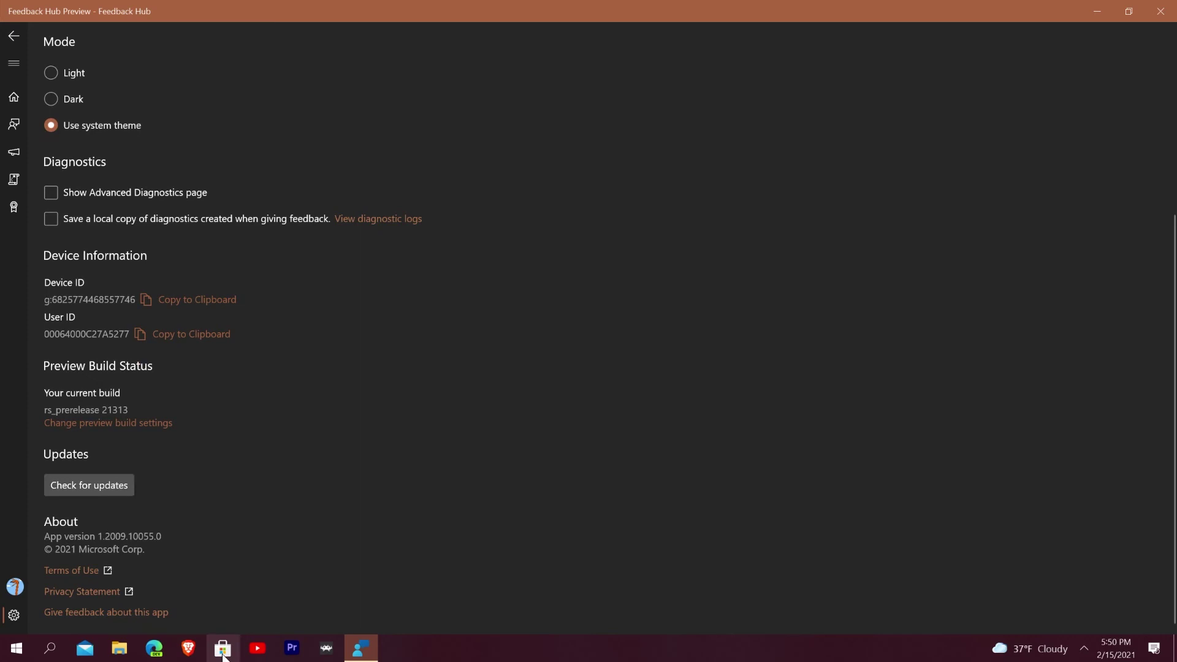
left_click(52, 490)
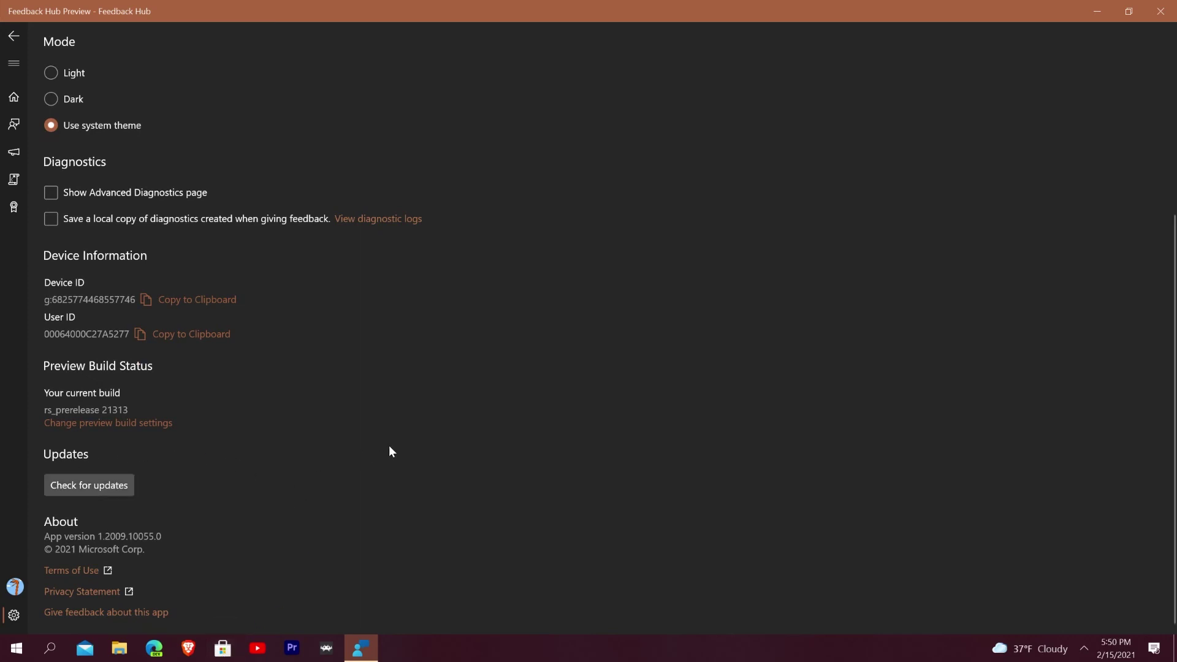
scroll(602, 426, "up", 5)
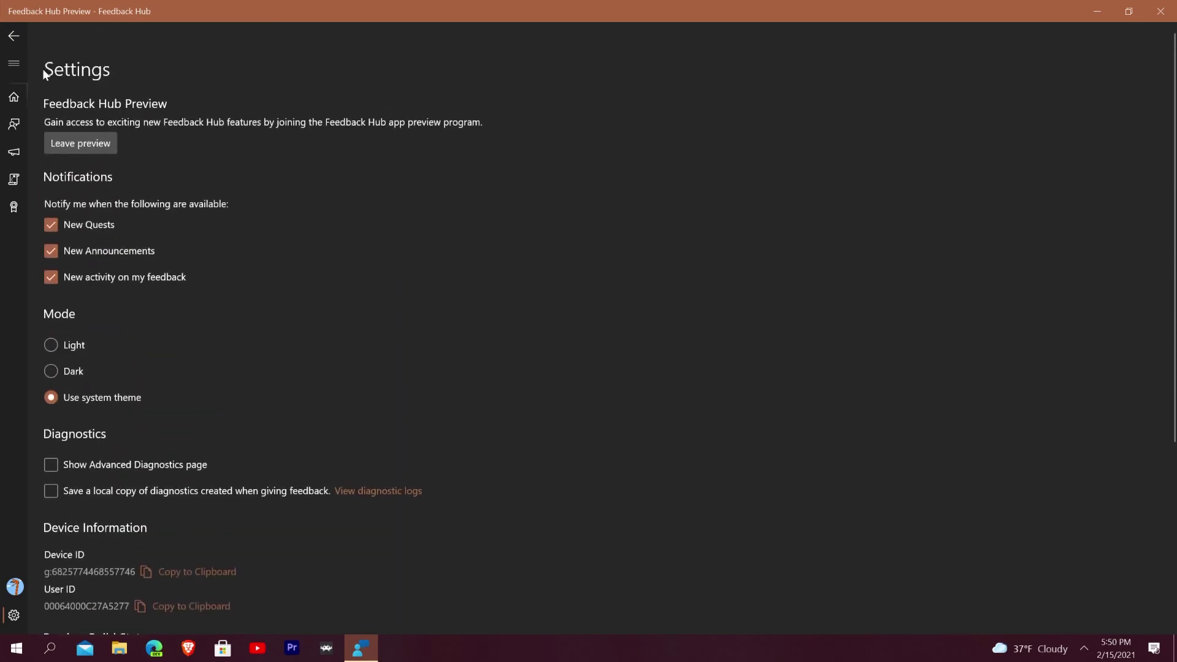
left_click(8, 102)
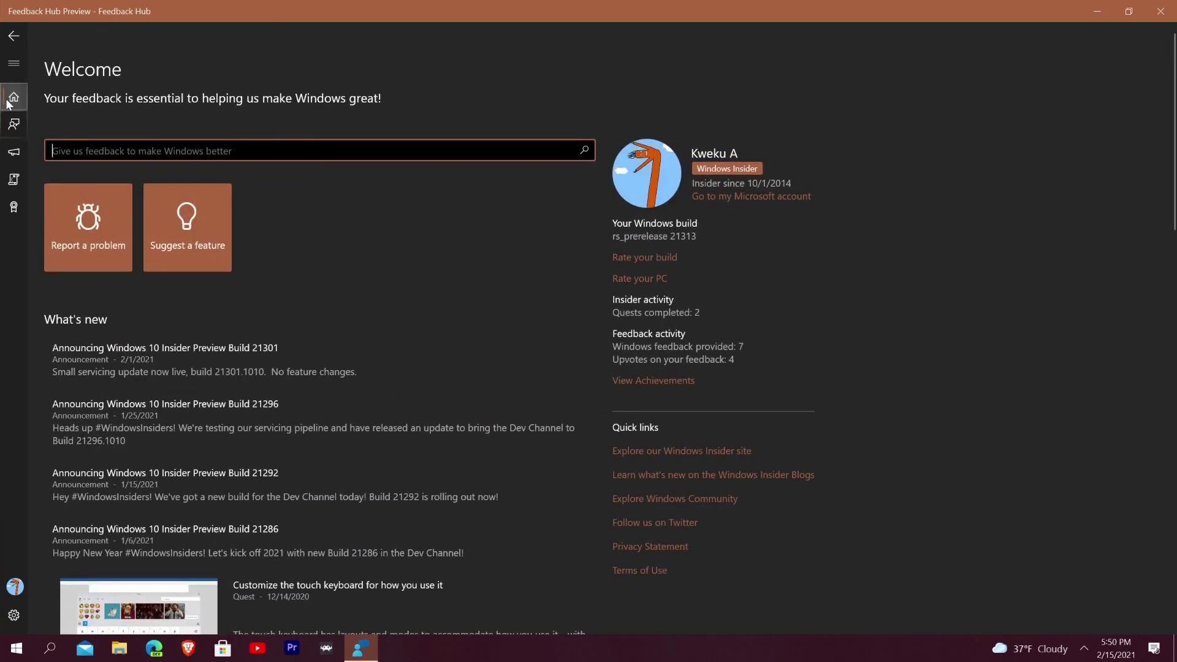